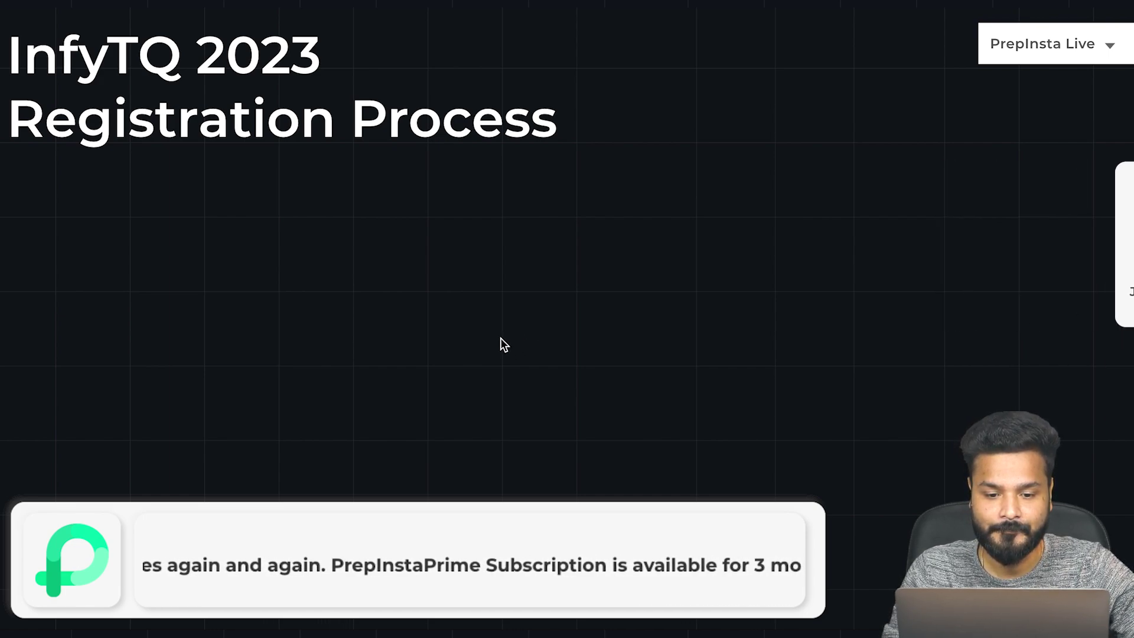
- Advance the presentation from the registration-process title to the eligibility criteria slide
left_click(504, 345)
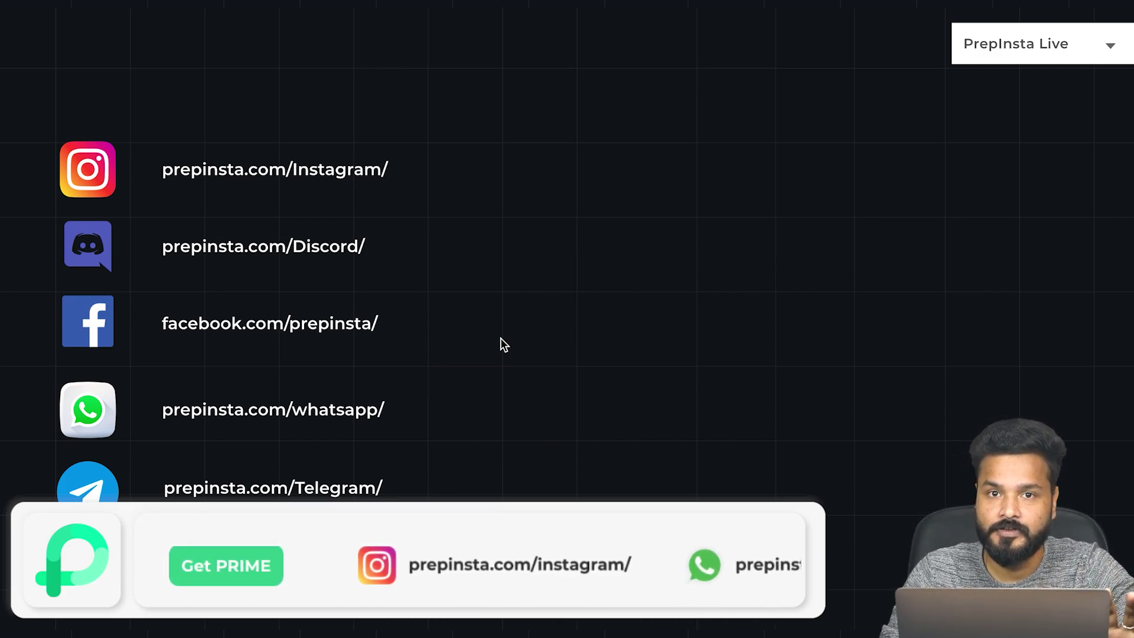
- Move to the 'InfyTQ Course is now available on Prime' slide, then bring up the InfyTQ login page
key("Right")
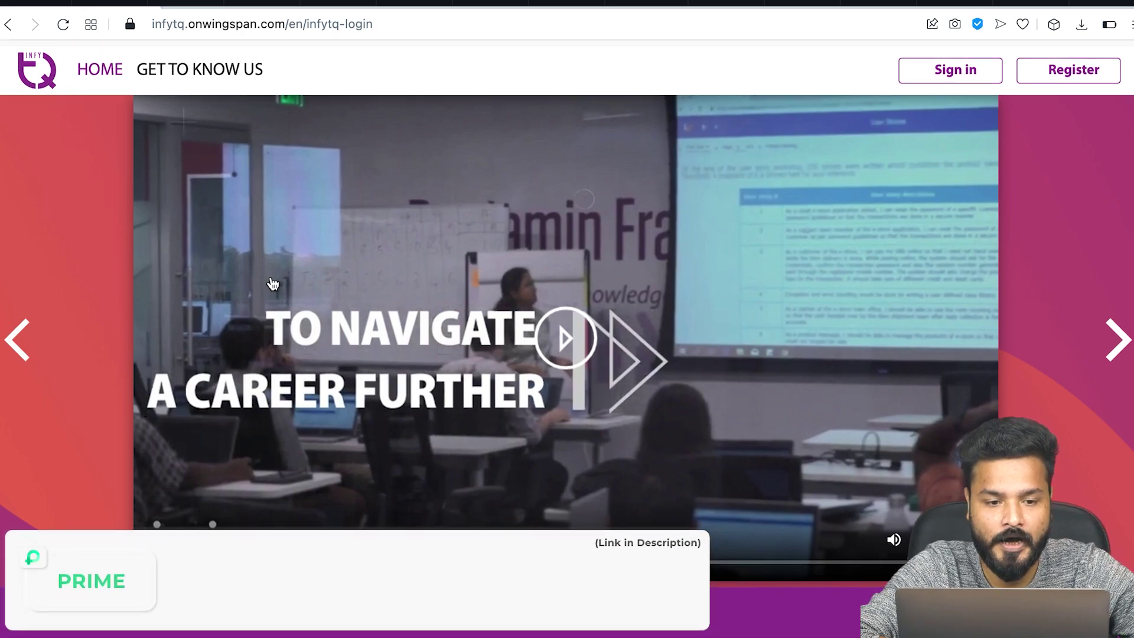
scroll(273, 284, "down", 1)
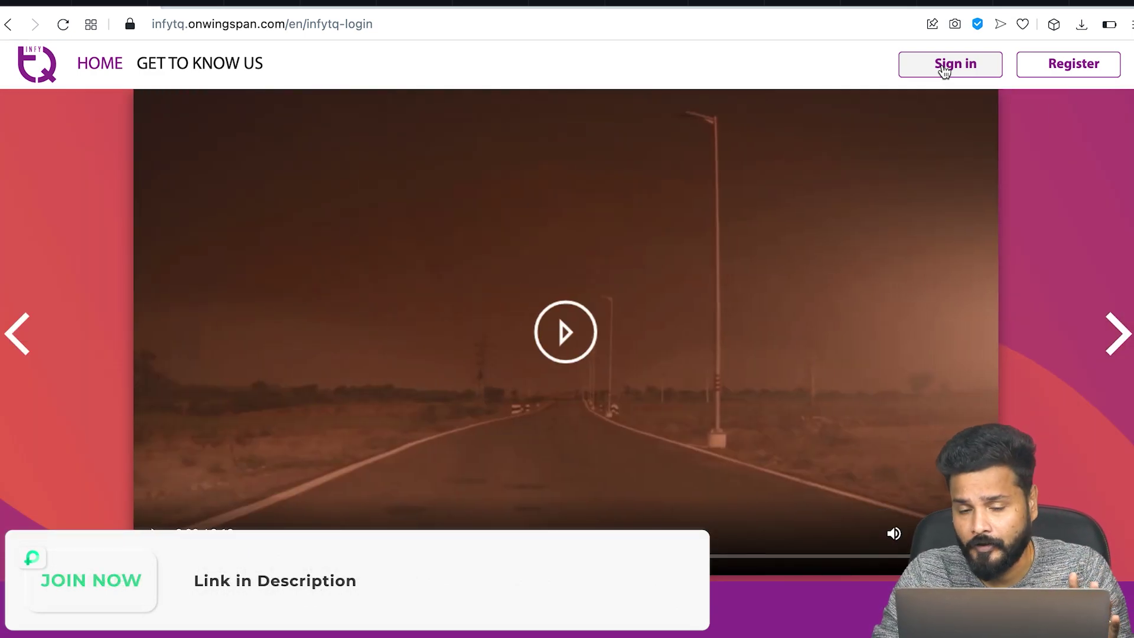
- Open the InfyTQ registration form and fill in the first and last name from autofill suggestions
left_click(1055, 68)
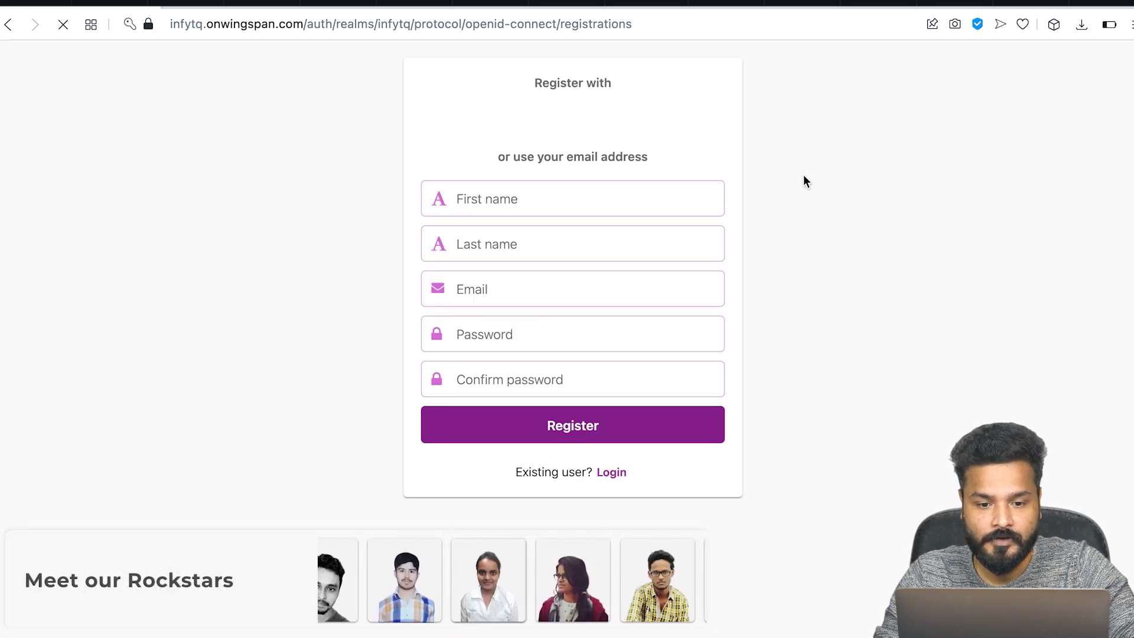
left_click(544, 201)
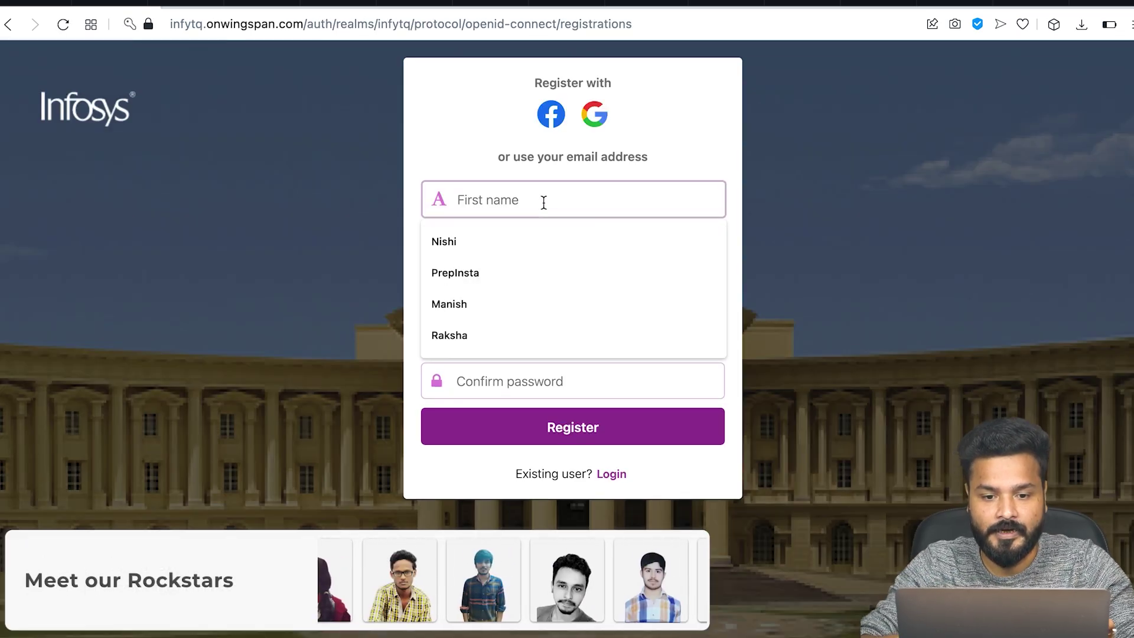
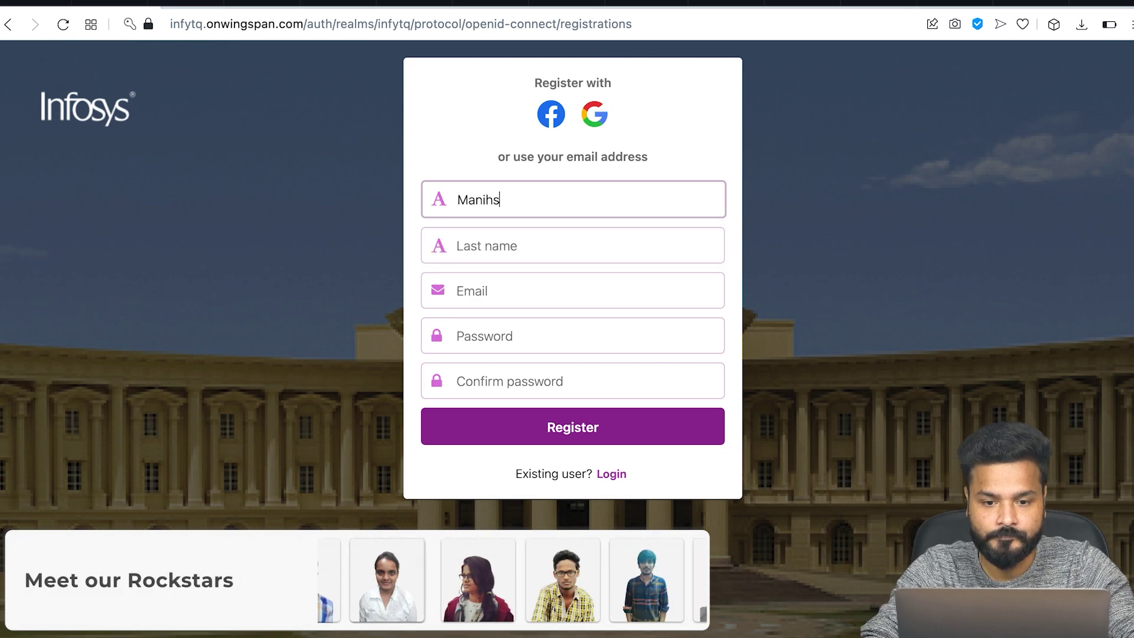
left_click(488, 243)
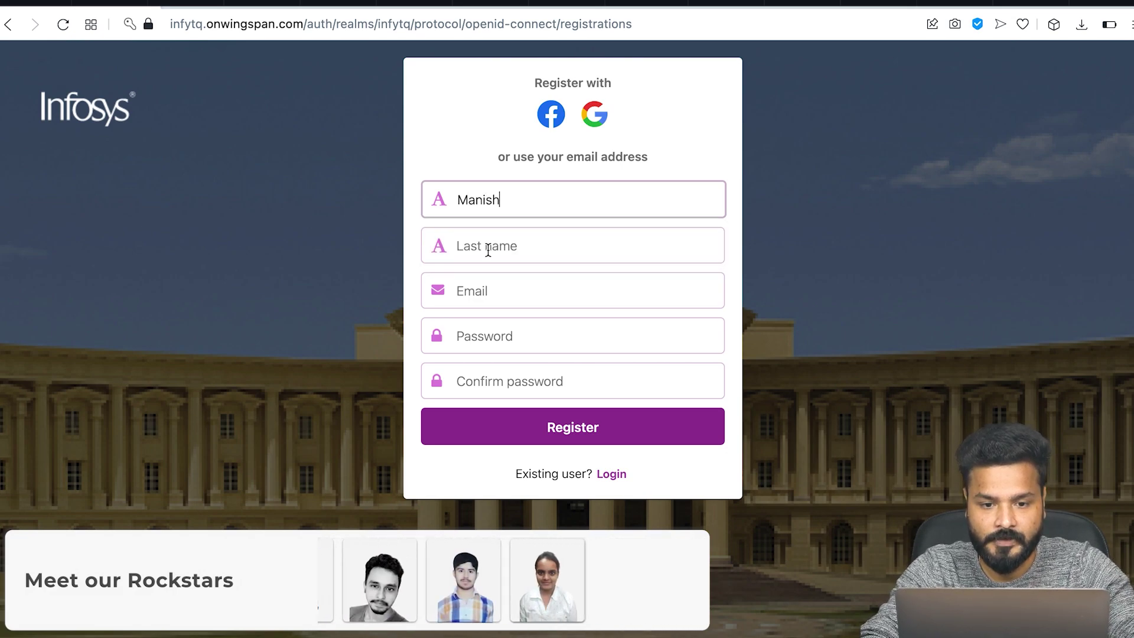
left_click(478, 249)
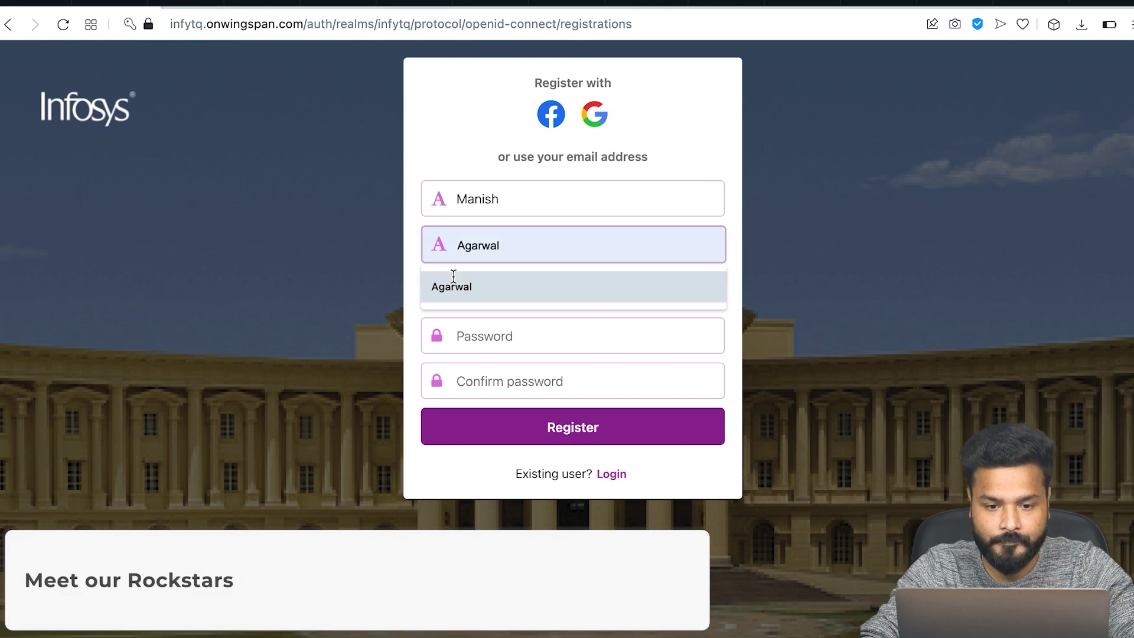
left_click(453, 277)
- Enter the saved Gmail address, set and confirm the account password, and submit the registration
left_click(483, 299)
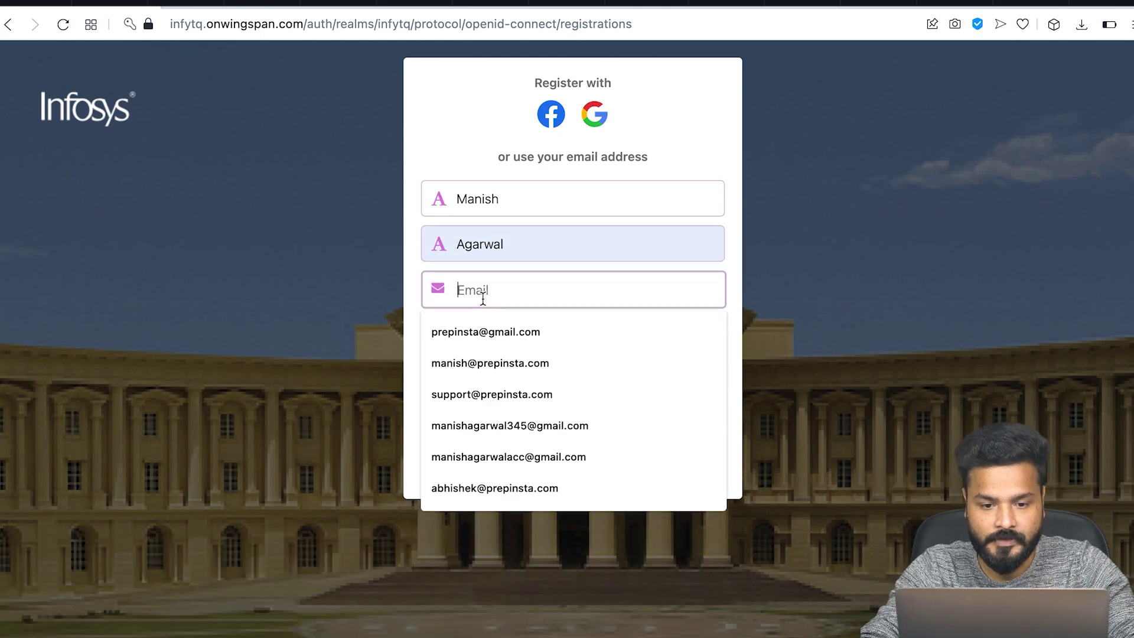
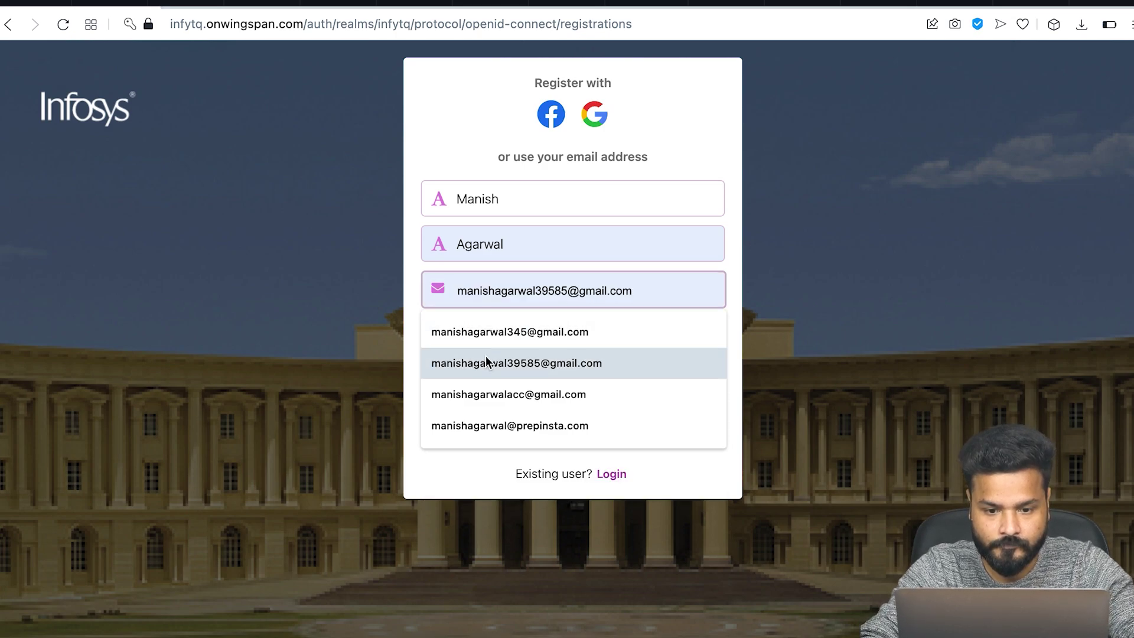
left_click(488, 361)
left_click(485, 338)
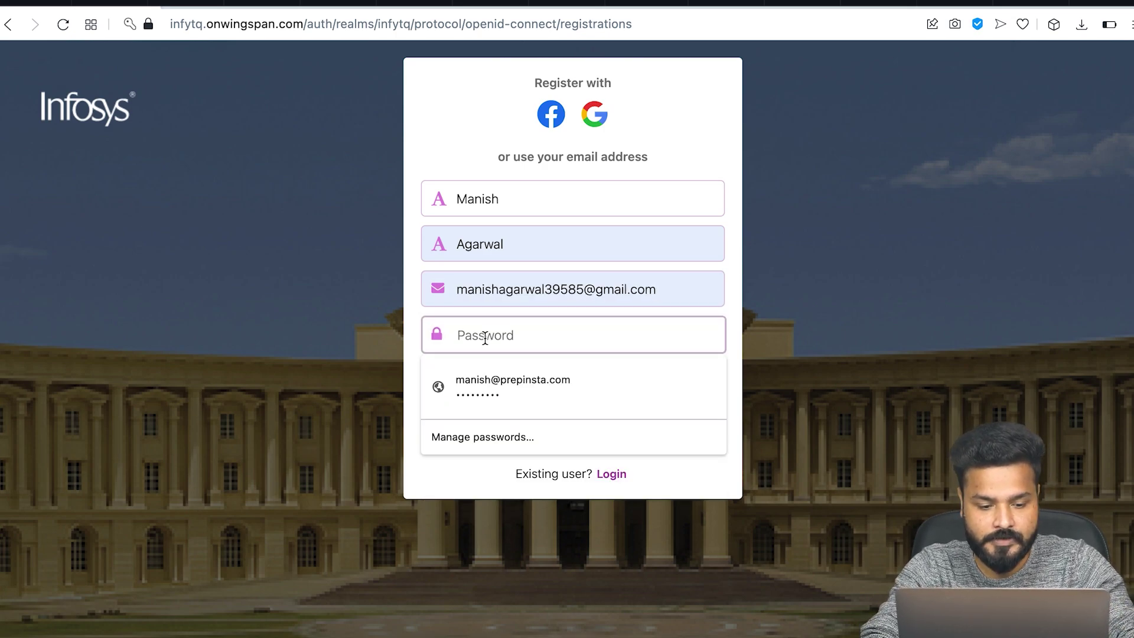
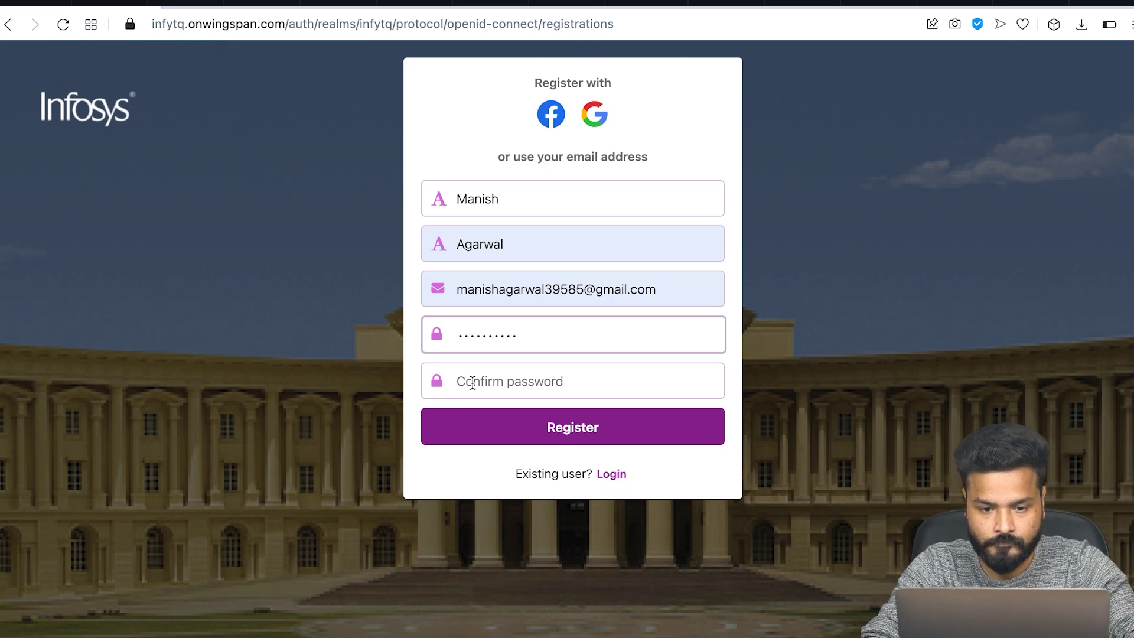
left_click(468, 380)
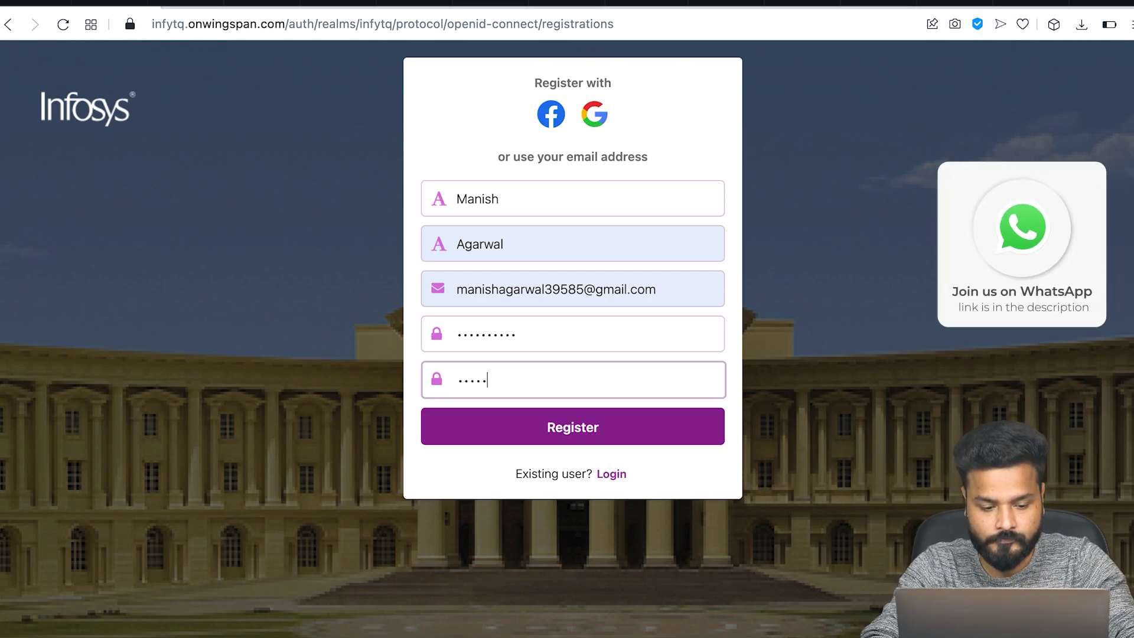
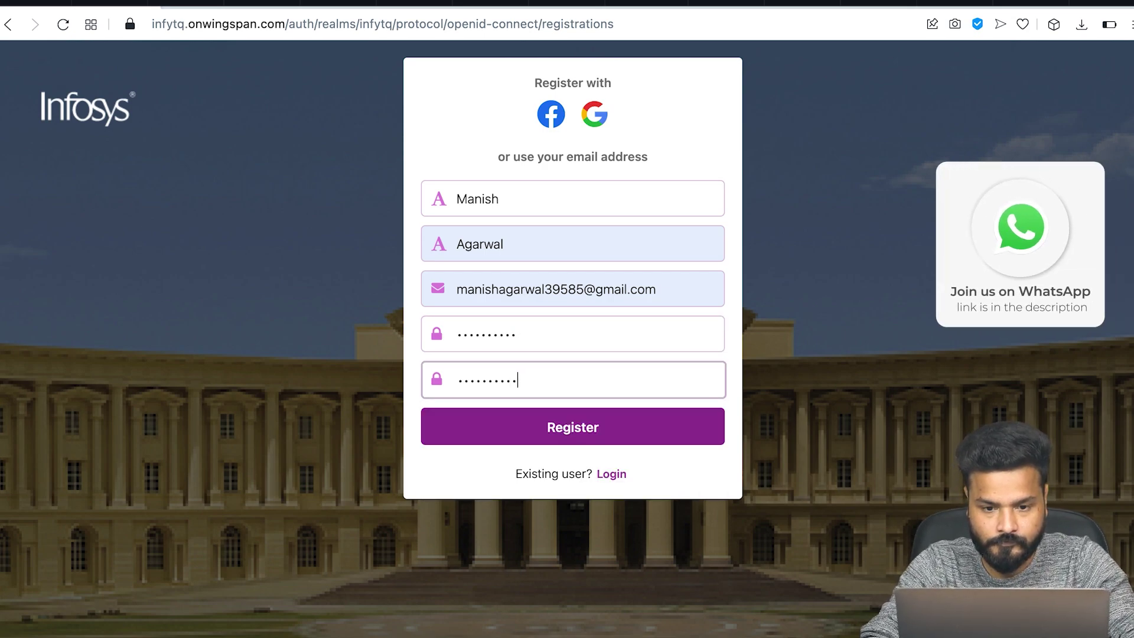
left_click(482, 434)
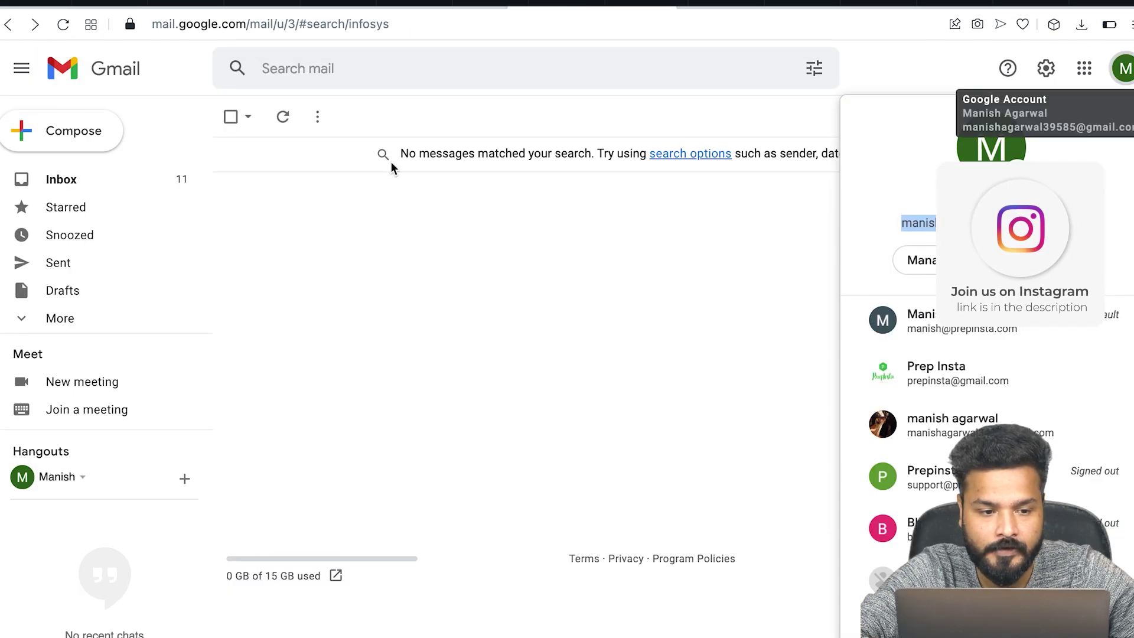
- Open InfyTQ's 'Verify email' message in the Gmail inbox and follow its verification link
left_click(65, 188)
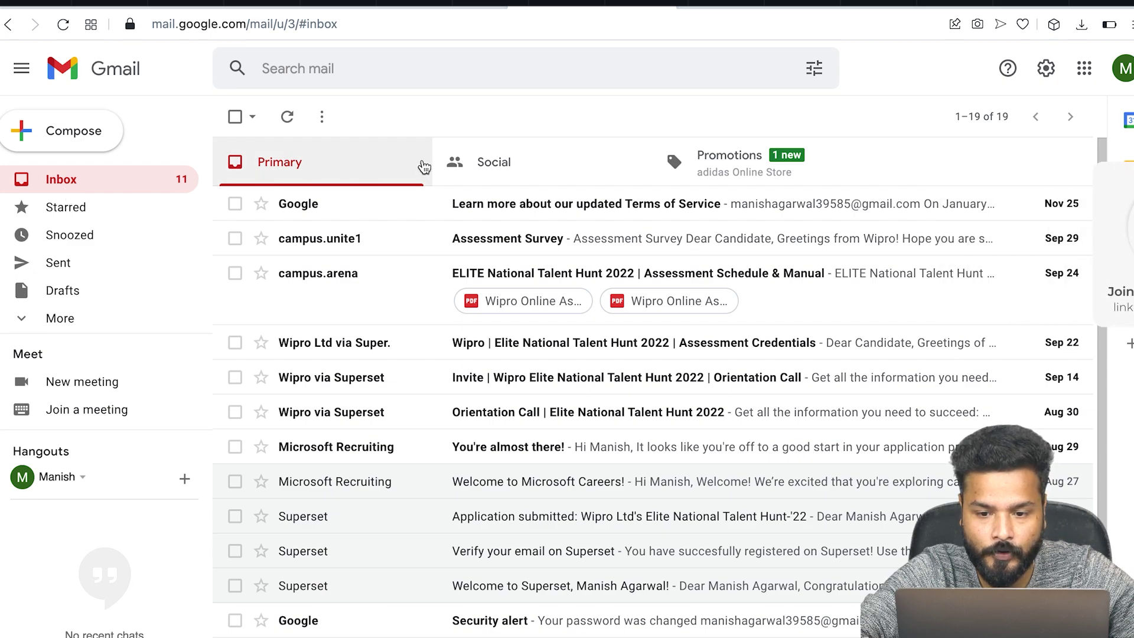
left_click(440, 167)
left_click(362, 180)
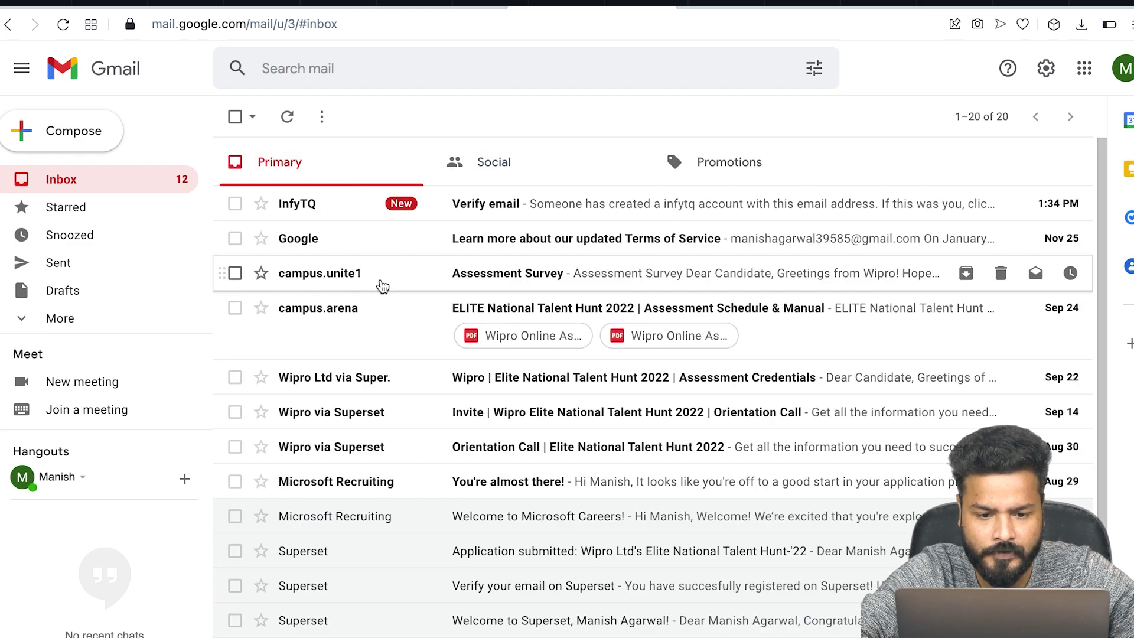
left_click(330, 208)
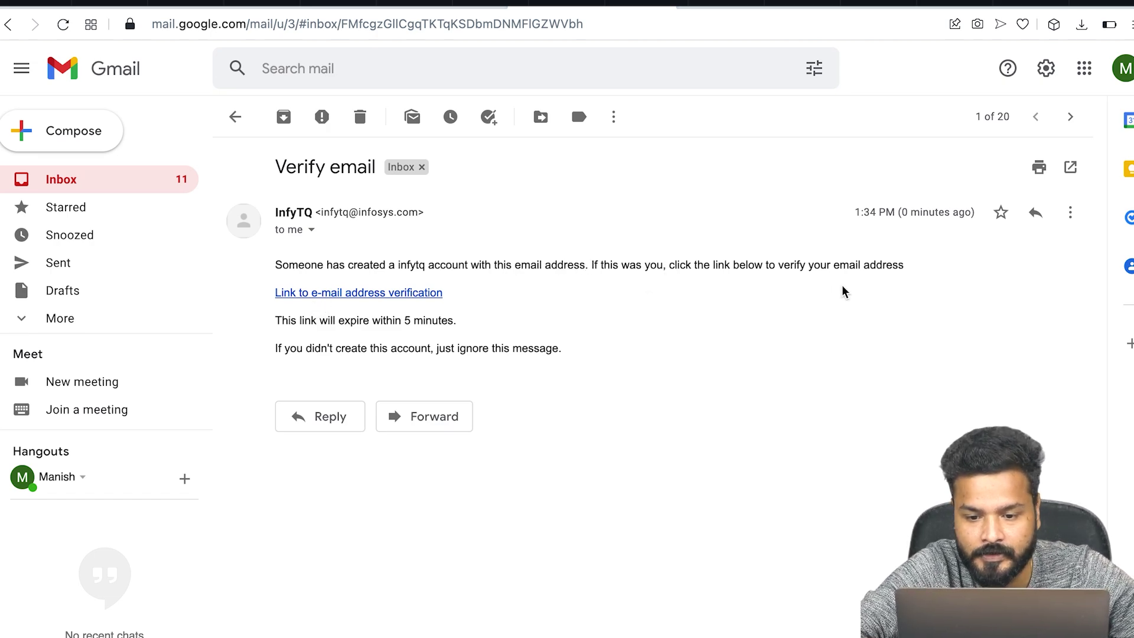
left_click(354, 294)
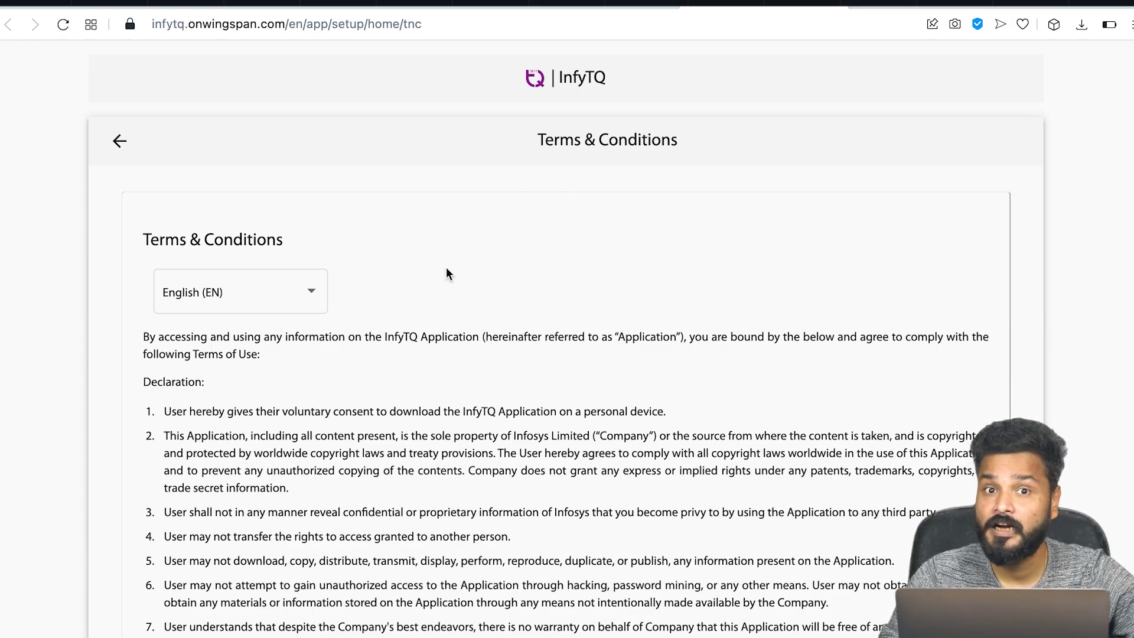
- Scroll through InfyTQ's Terms & Conditions and accept them to reach the profile form
scroll(440, 434, "down", 3)
scroll(440, 434, "down", 10)
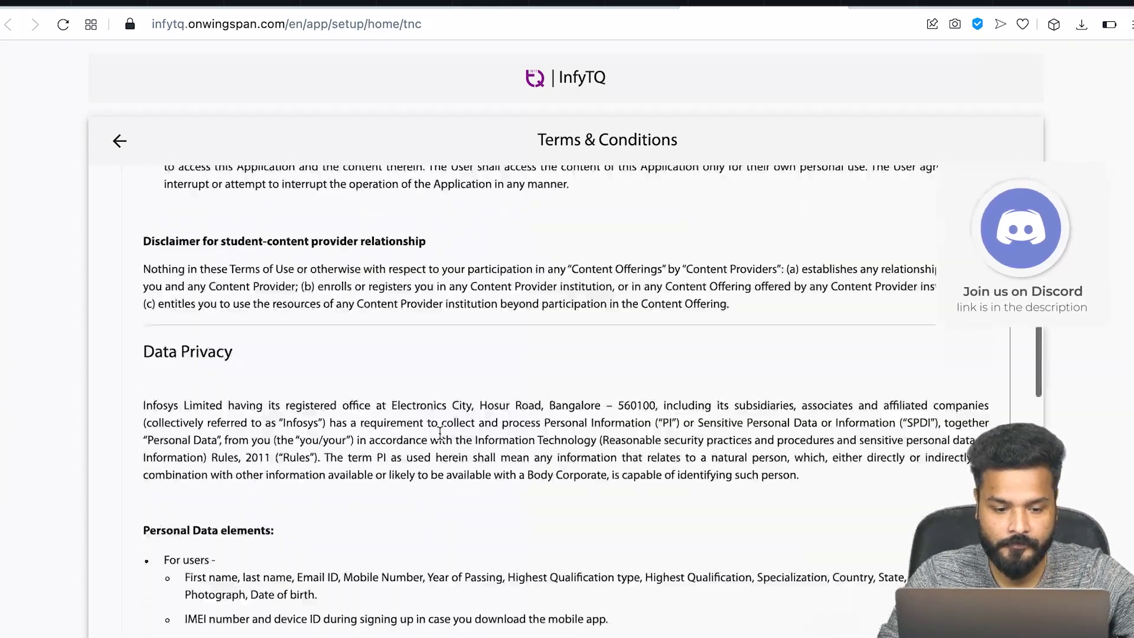
scroll(440, 437, "up", 5)
scroll(439, 436, "up", 10)
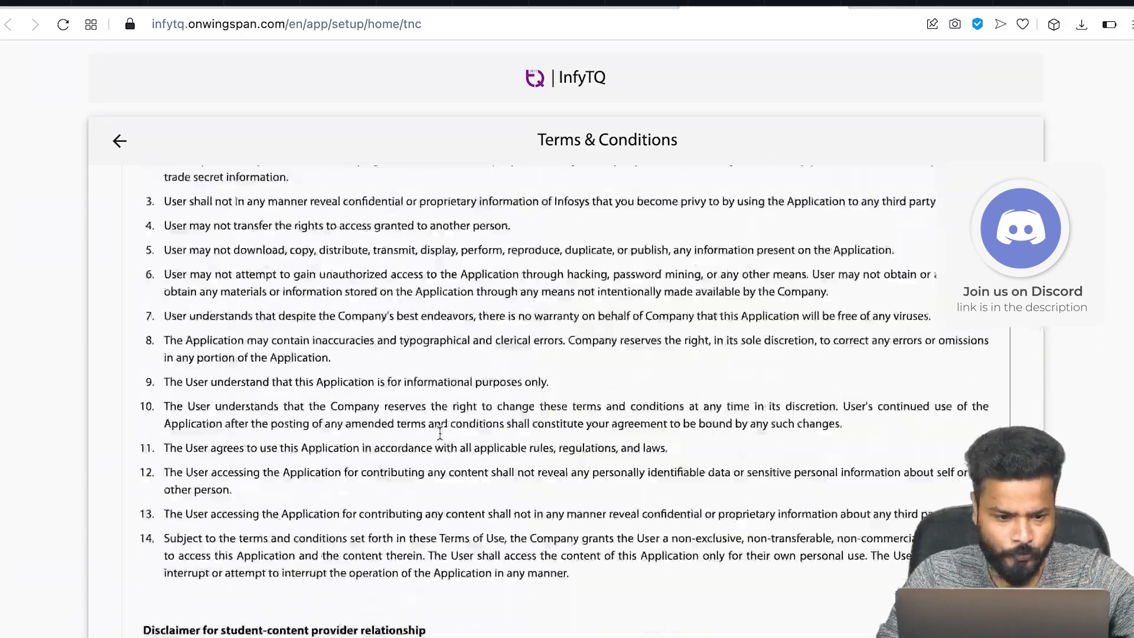
scroll(440, 436, "down", 10)
scroll(440, 432, "down", 8)
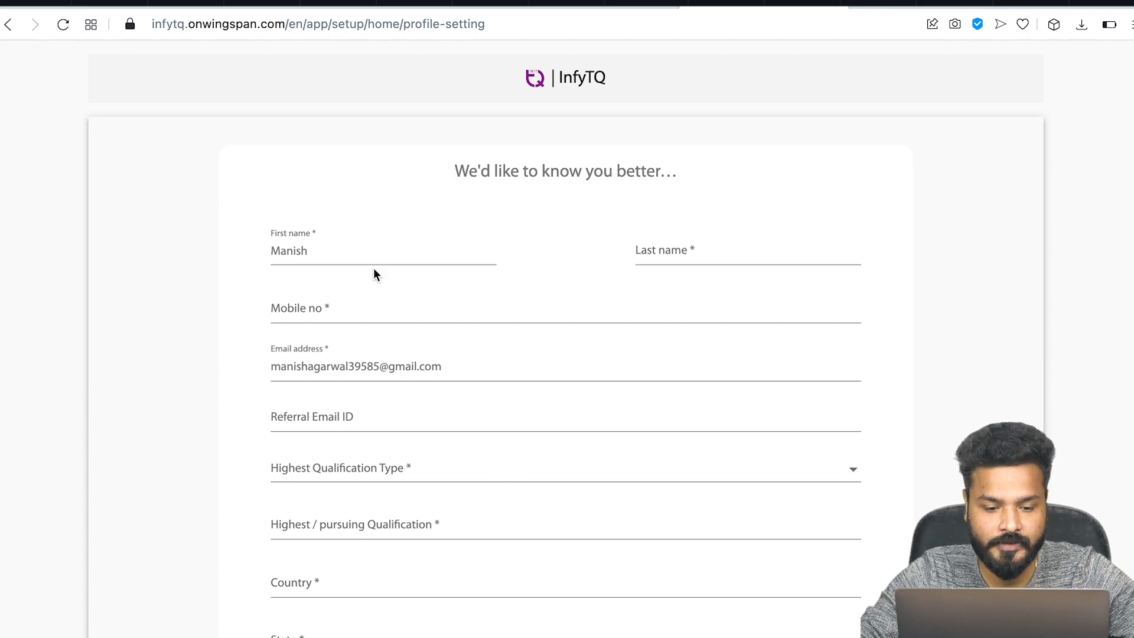
- Fill in the last name from the suggestion and enter the mobile number
scroll(471, 628, "down", 4)
scroll(471, 628, "up", 2)
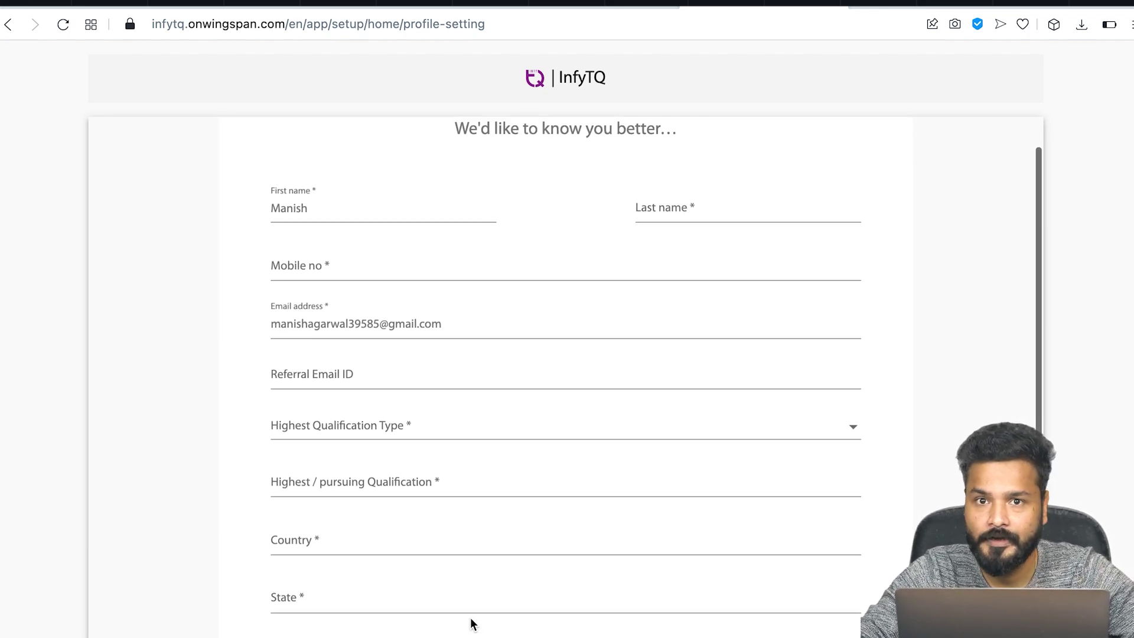
left_click(653, 206)
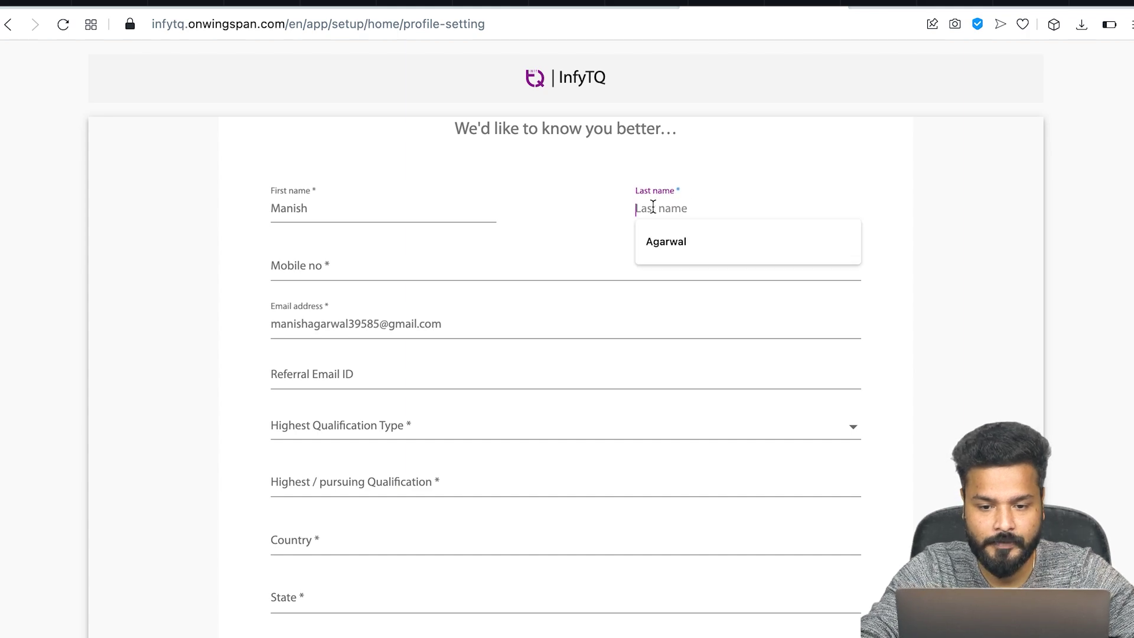
left_click(643, 240)
left_click(426, 270)
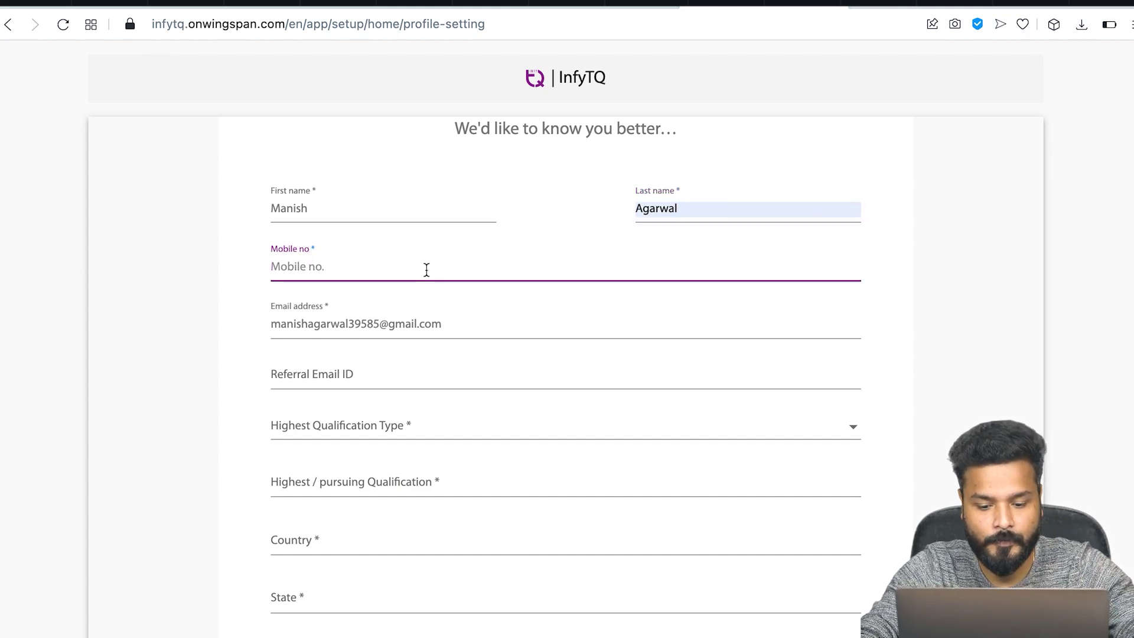
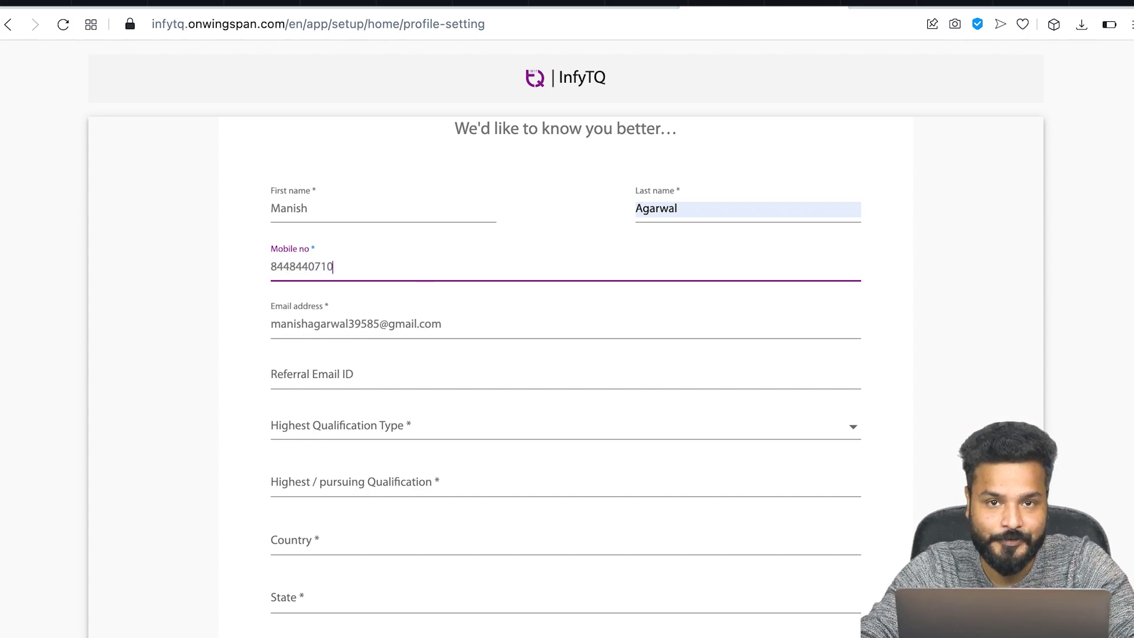
- Set Highest Qualification Type to Graduation/Bachelor/Equivalent
left_click(361, 371)
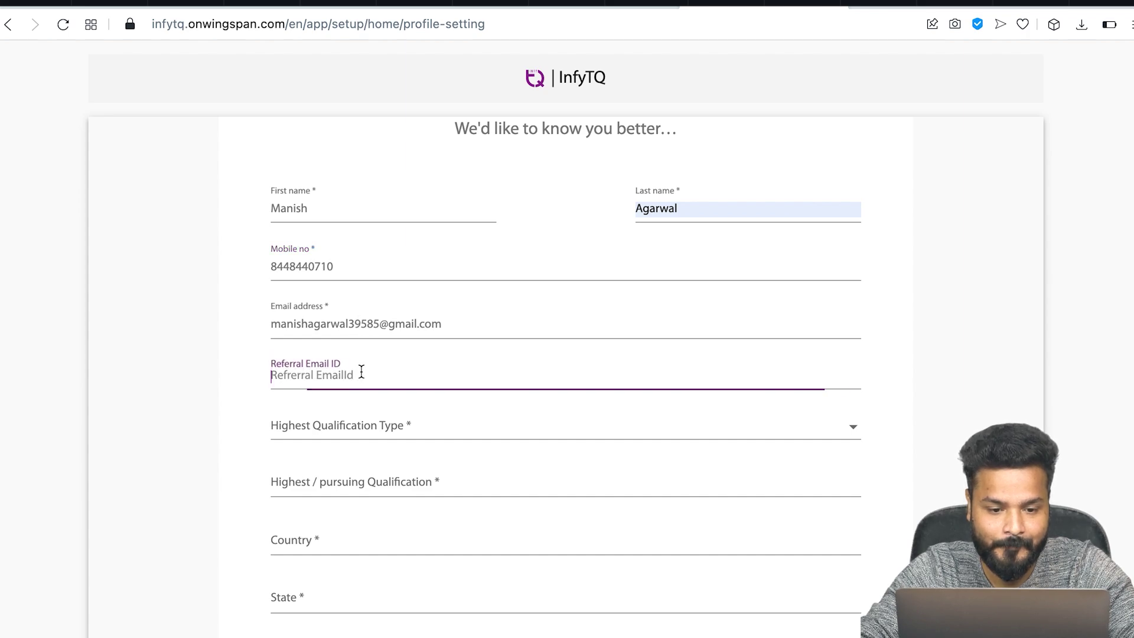
left_click(333, 424)
left_click(240, 372)
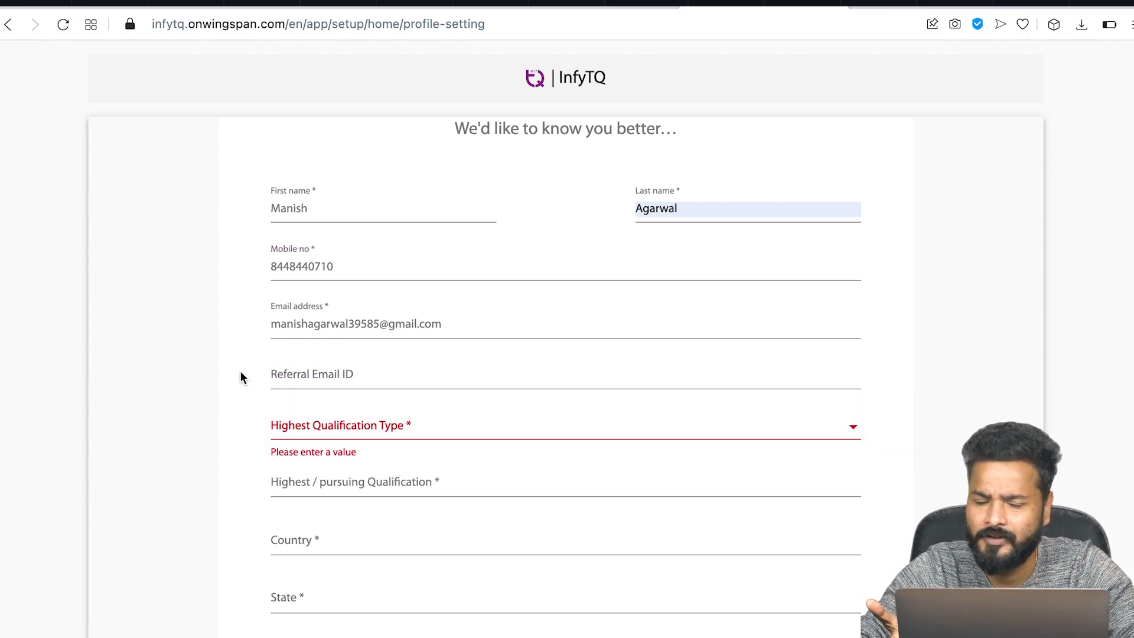
left_click(410, 427)
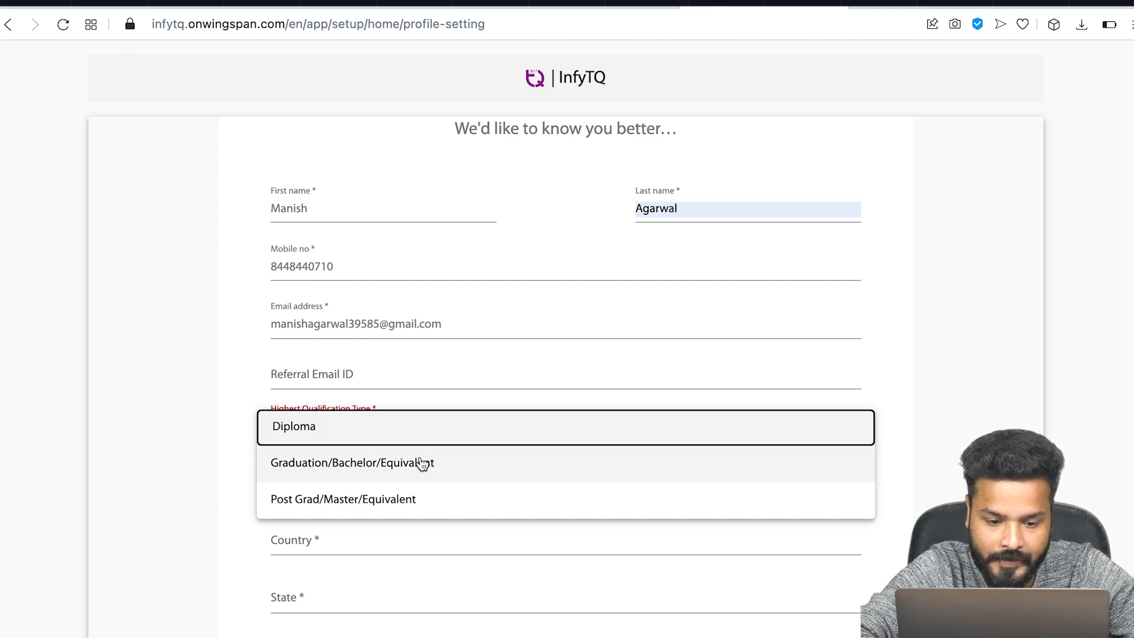
left_click(399, 467)
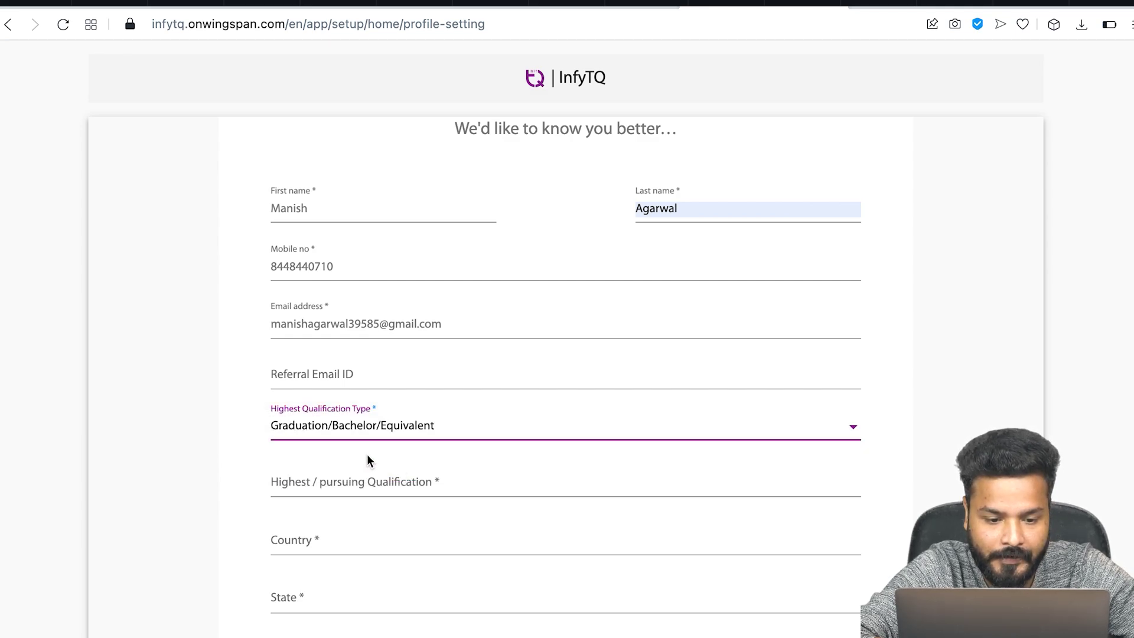
left_click(356, 490)
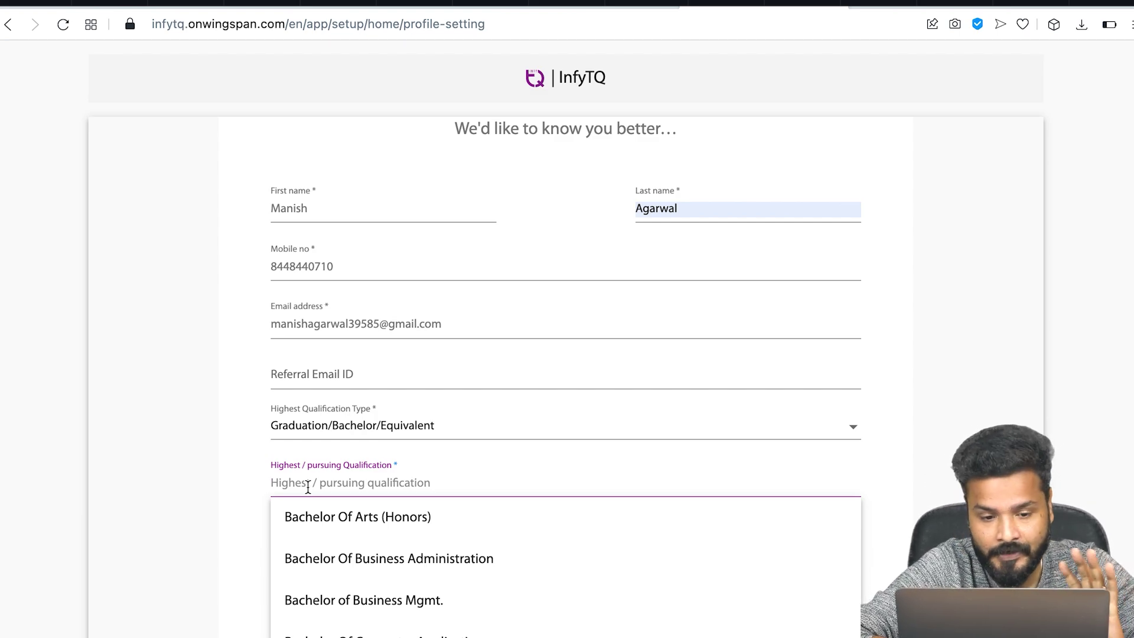
- Choose Bachelor Of Technology as the pursuing qualification
scroll(319, 575, "down", 5)
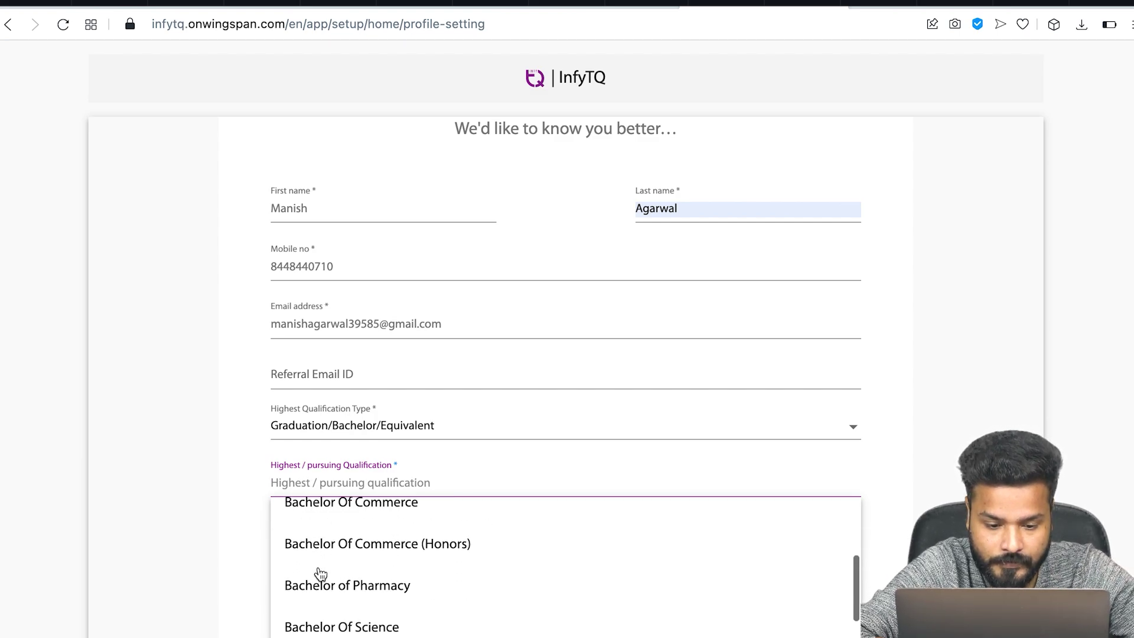
scroll(320, 574, "up", 4)
scroll(320, 574, "up", 1)
scroll(322, 576, "down", 2)
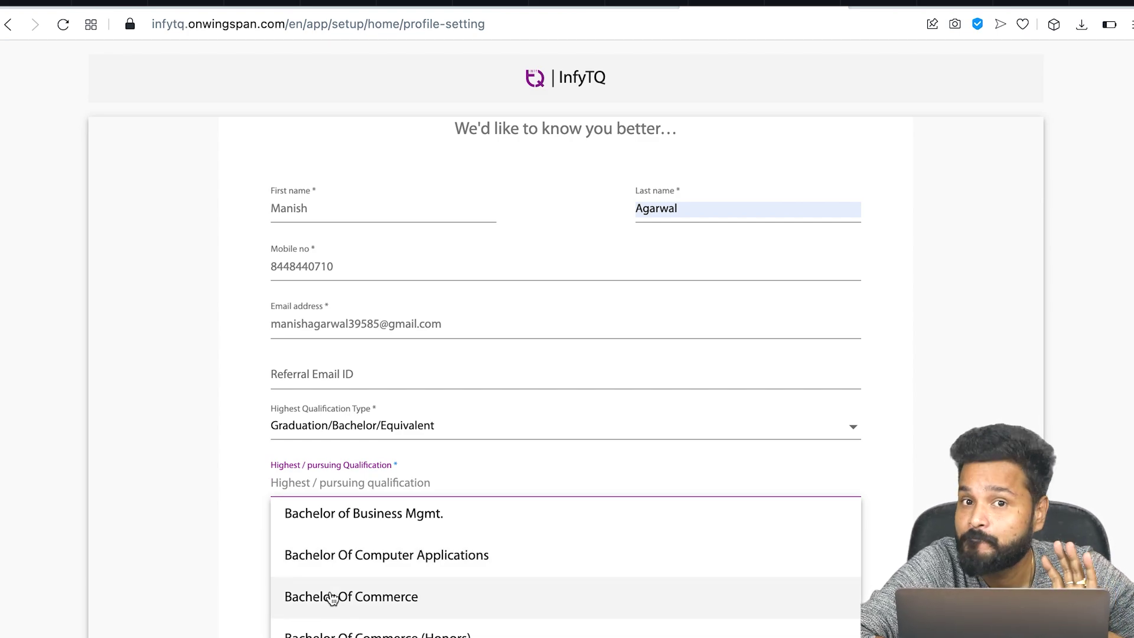
scroll(320, 582, "up", 2)
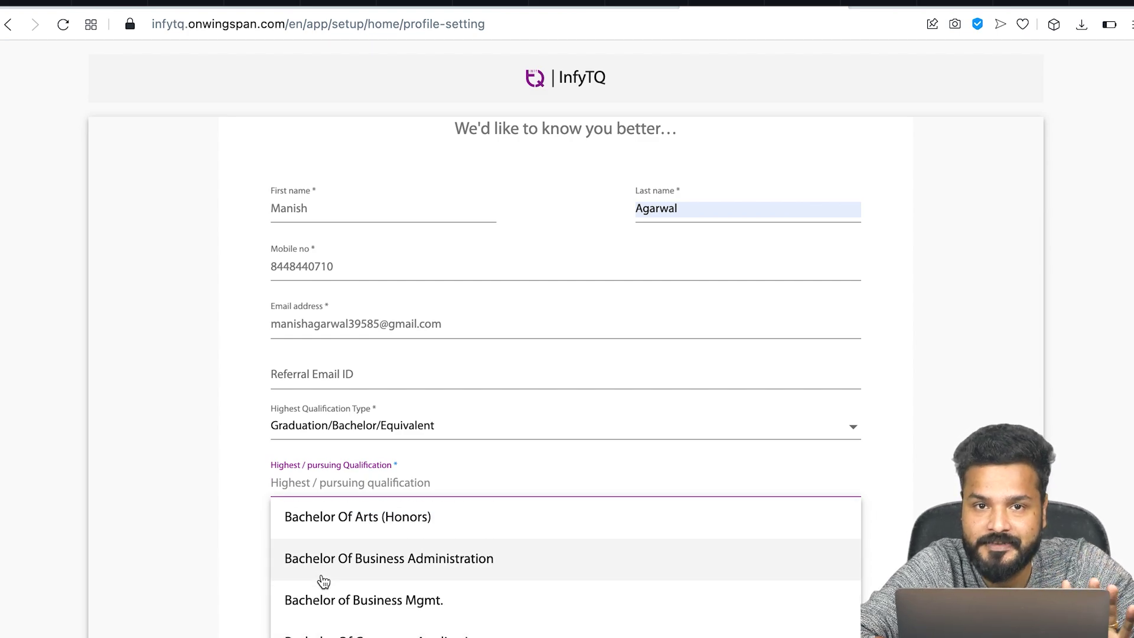
scroll(319, 591, "down", 5)
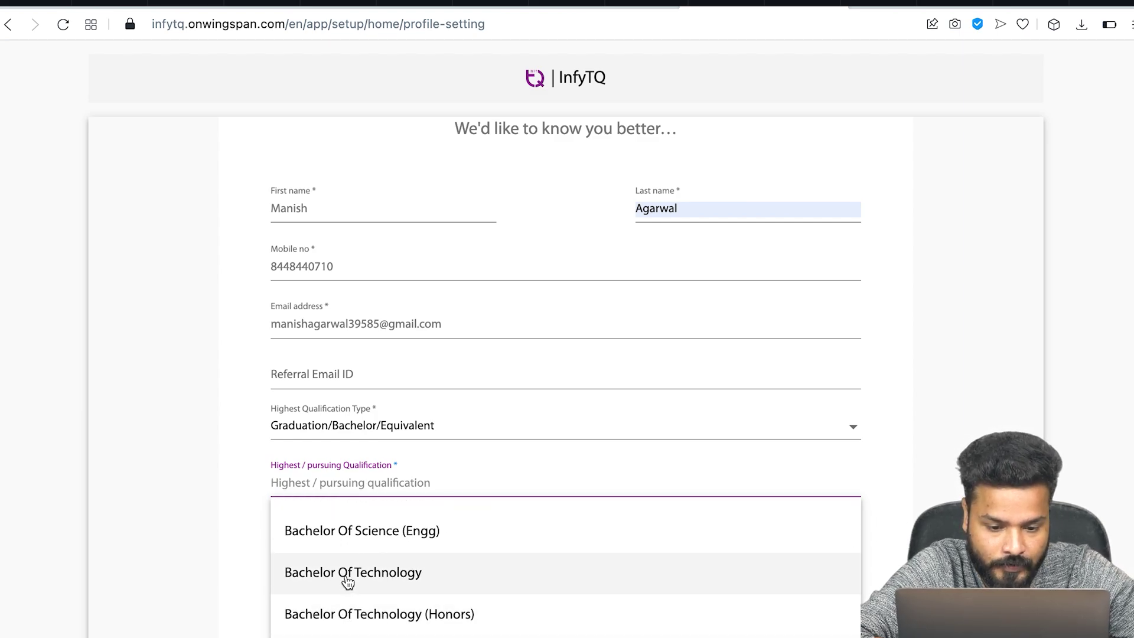
scroll(347, 580, "up", 1)
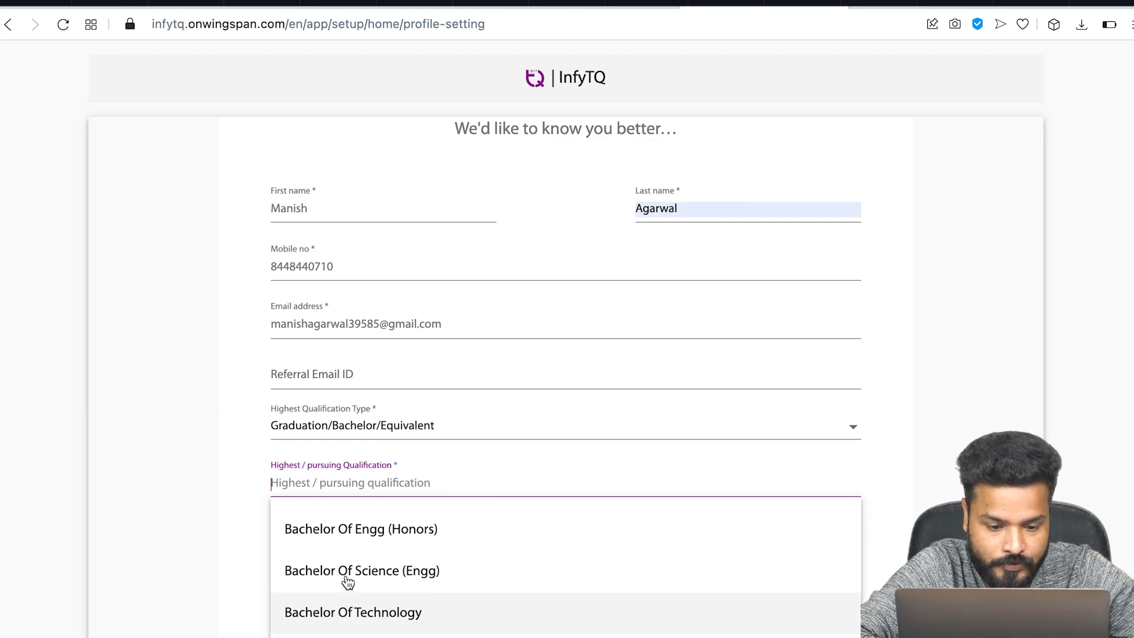
left_click(340, 620)
- Set the country to India using the 'ind' search
left_click(357, 535)
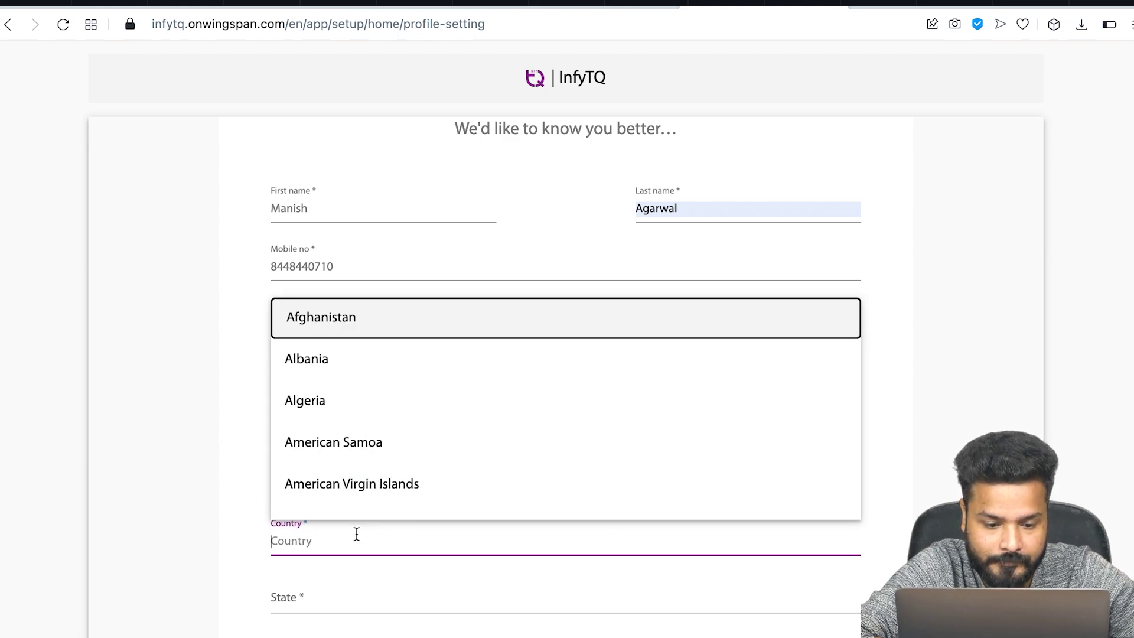
type("ind")
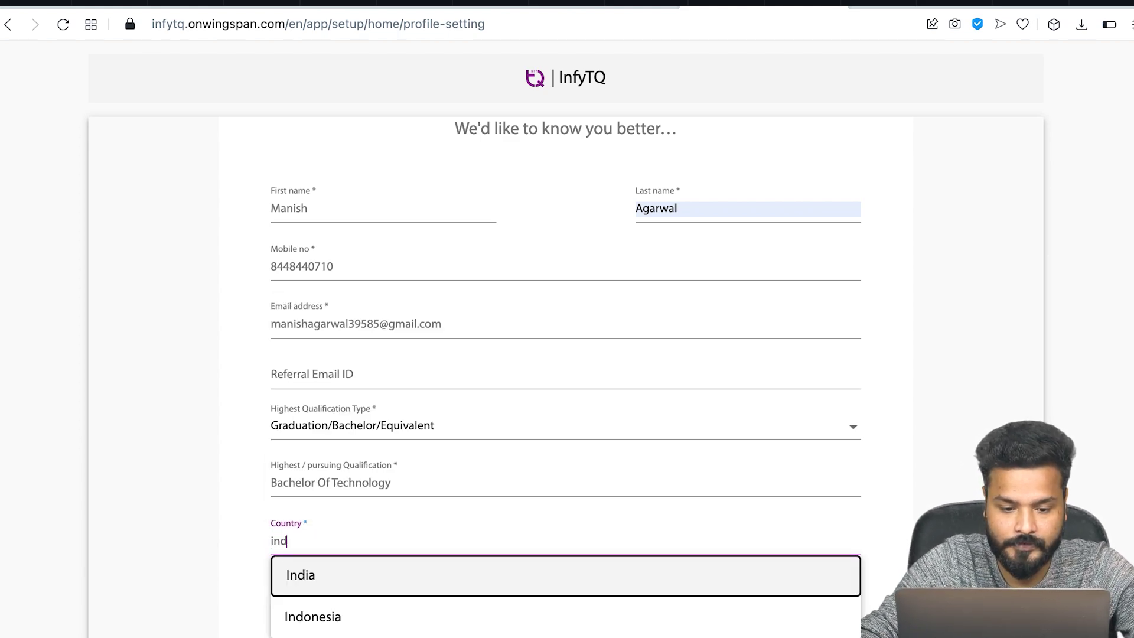
key("Return")
- Select Uttar Pradesh as the state
scroll(411, 432, "down", 3)
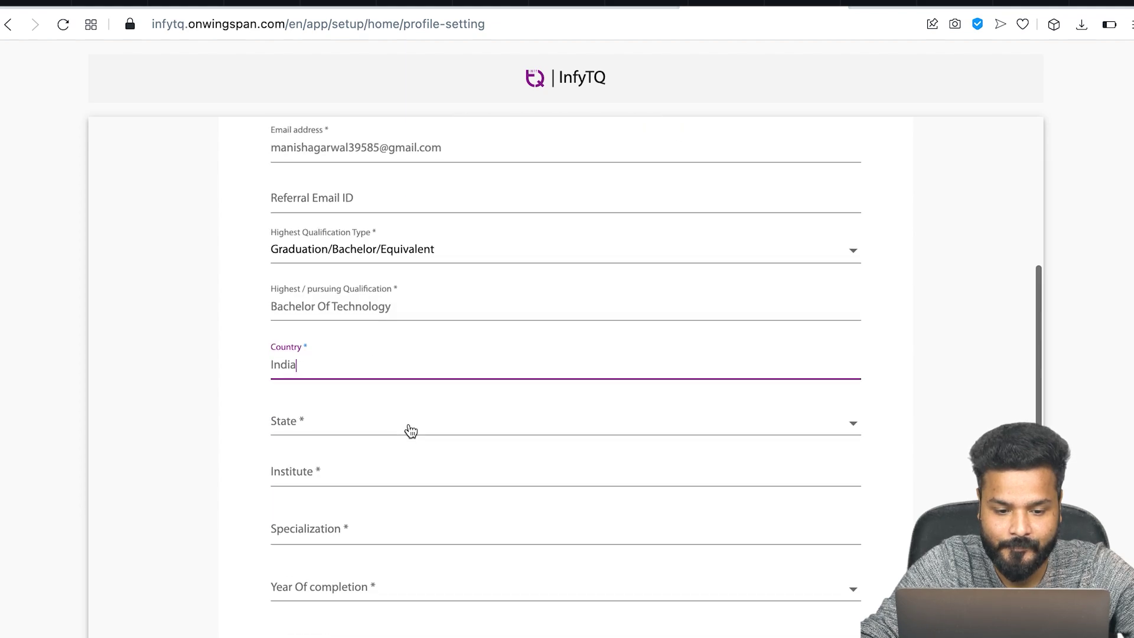
left_click(369, 430)
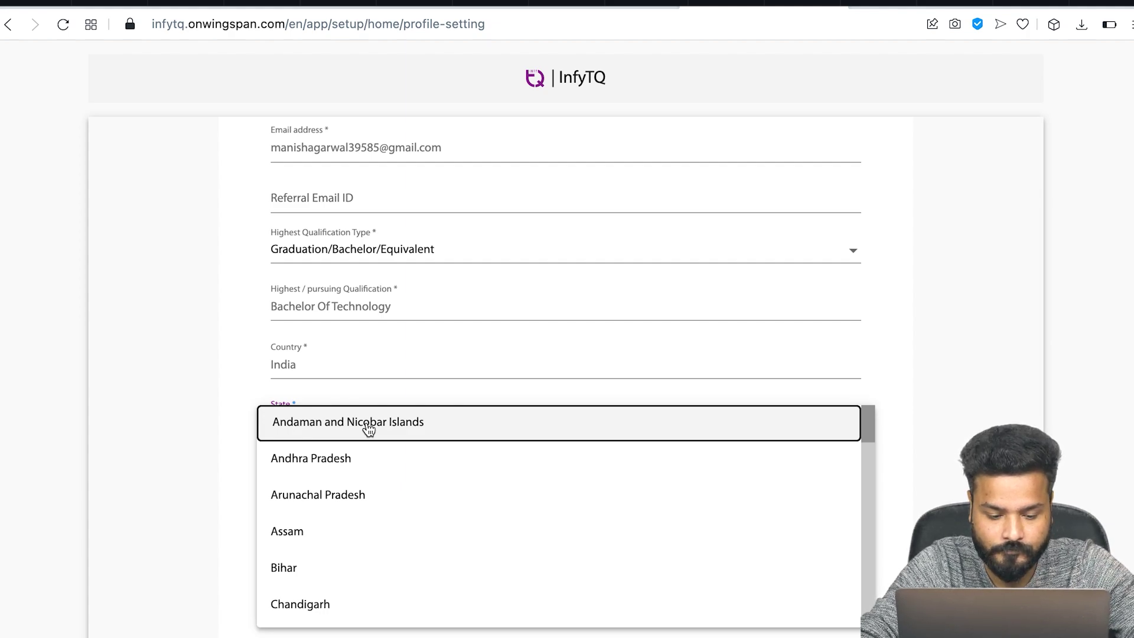
key("n")
key("d")
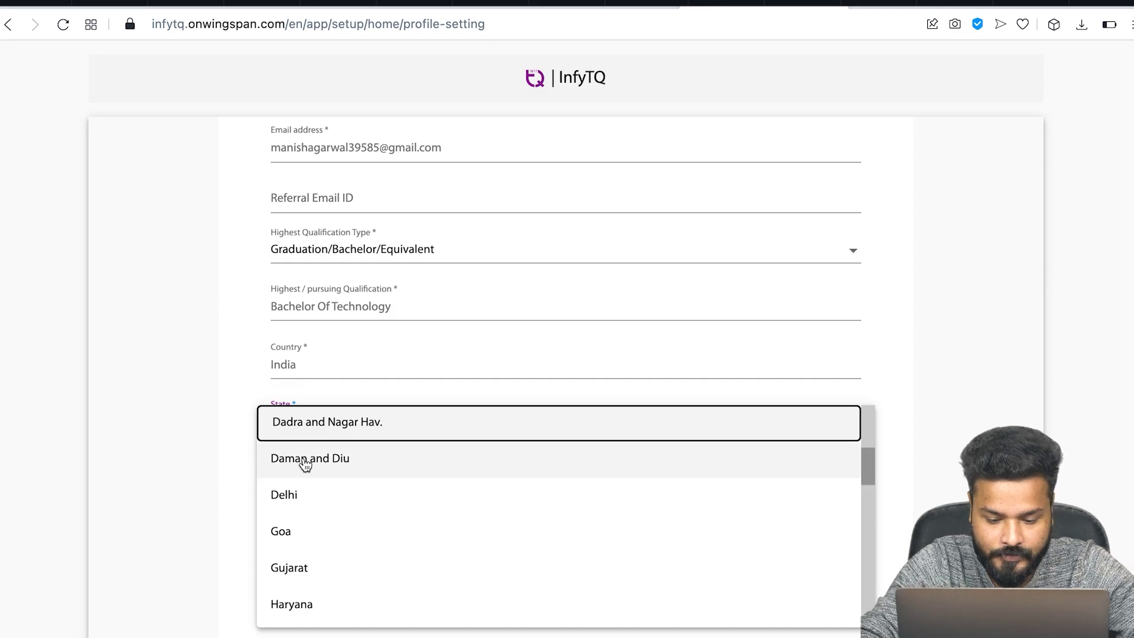
key("u")
left_click(306, 607)
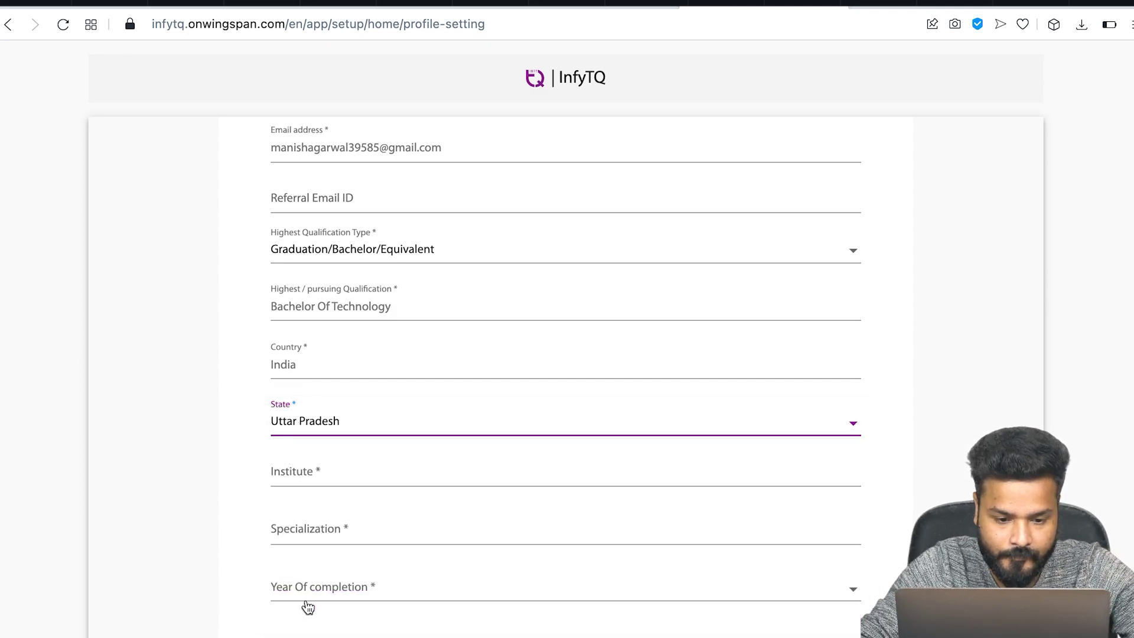
- Scroll through the institute suggestions and select 'Other, Other'
left_click(316, 473)
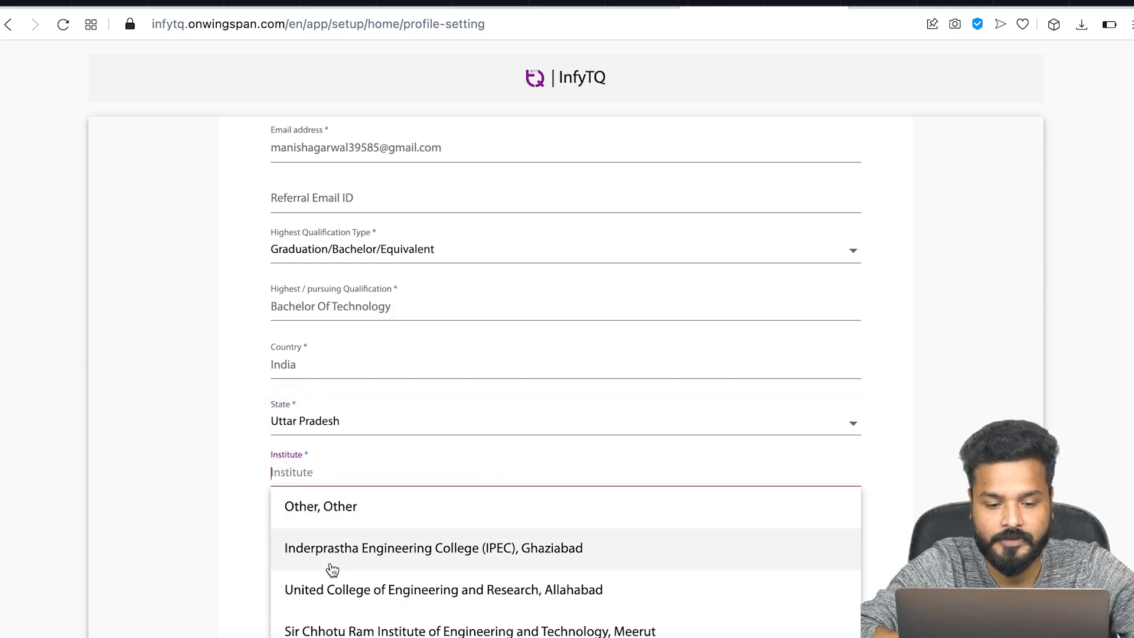
scroll(333, 569, "down", 3)
scroll(349, 626, "up", 3)
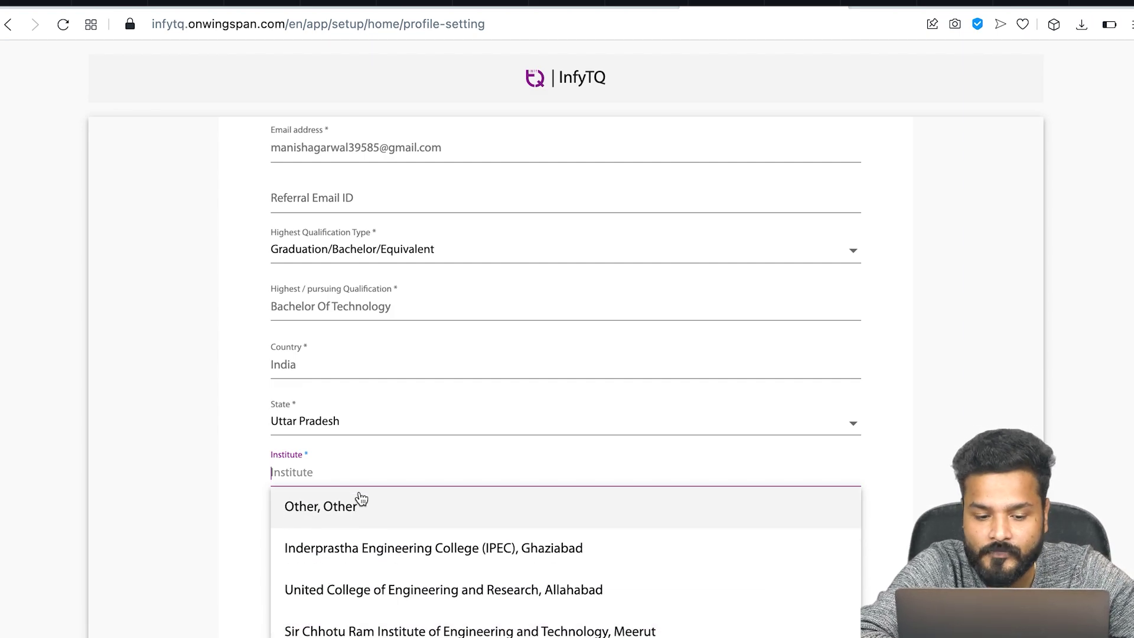
scroll(360, 582, "down", 5)
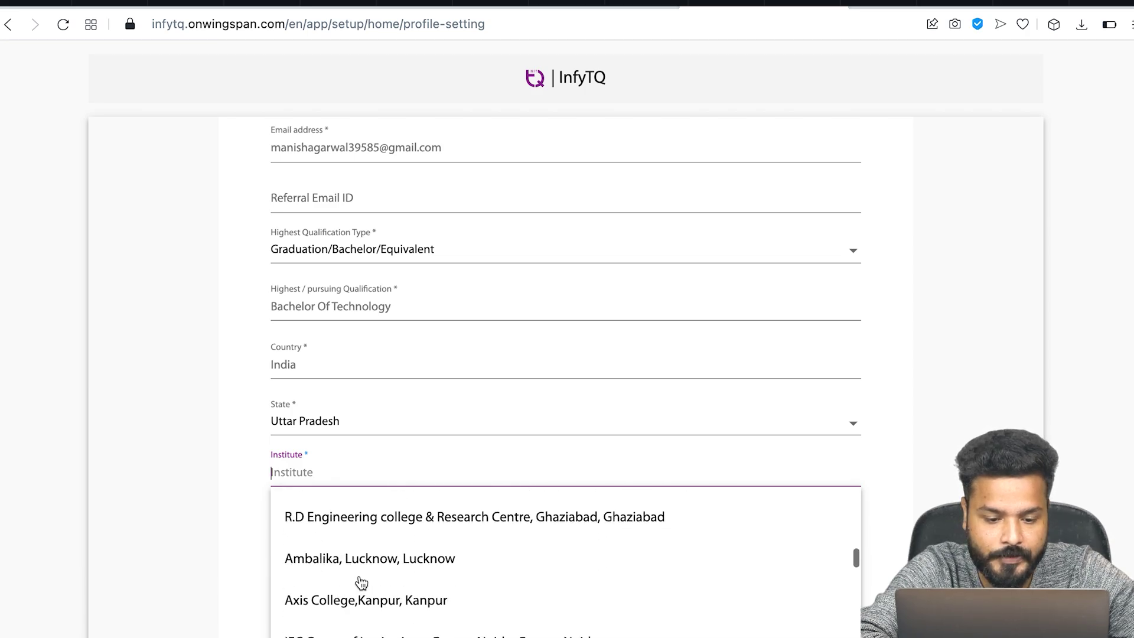
scroll(361, 584, "down", 10)
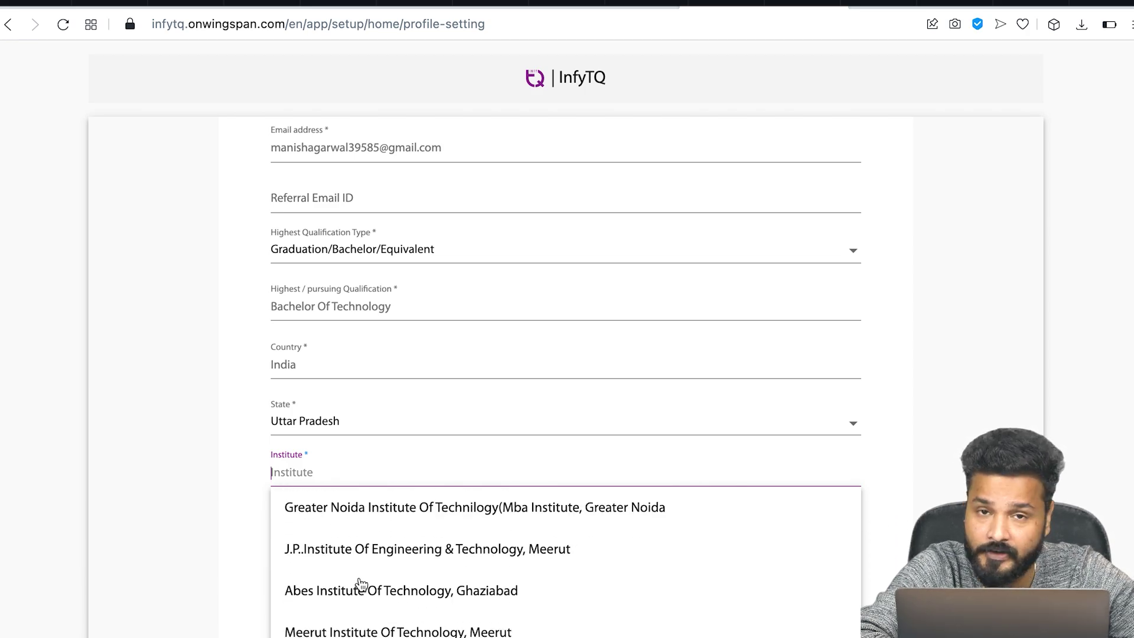
scroll(362, 585, "down", 10)
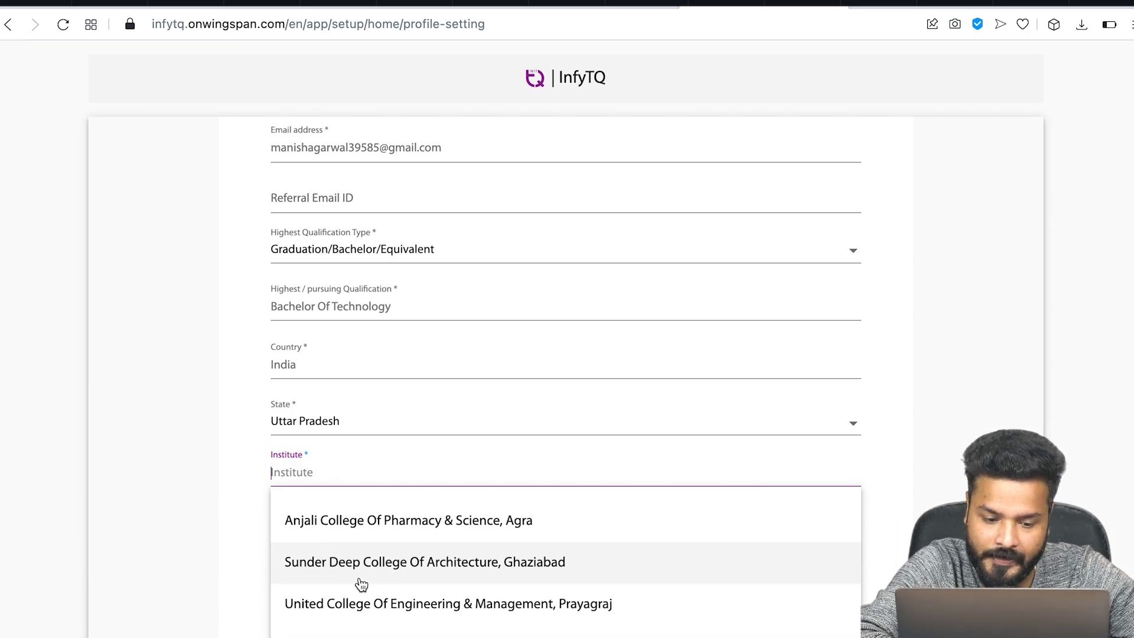
scroll(362, 584, "up", 10)
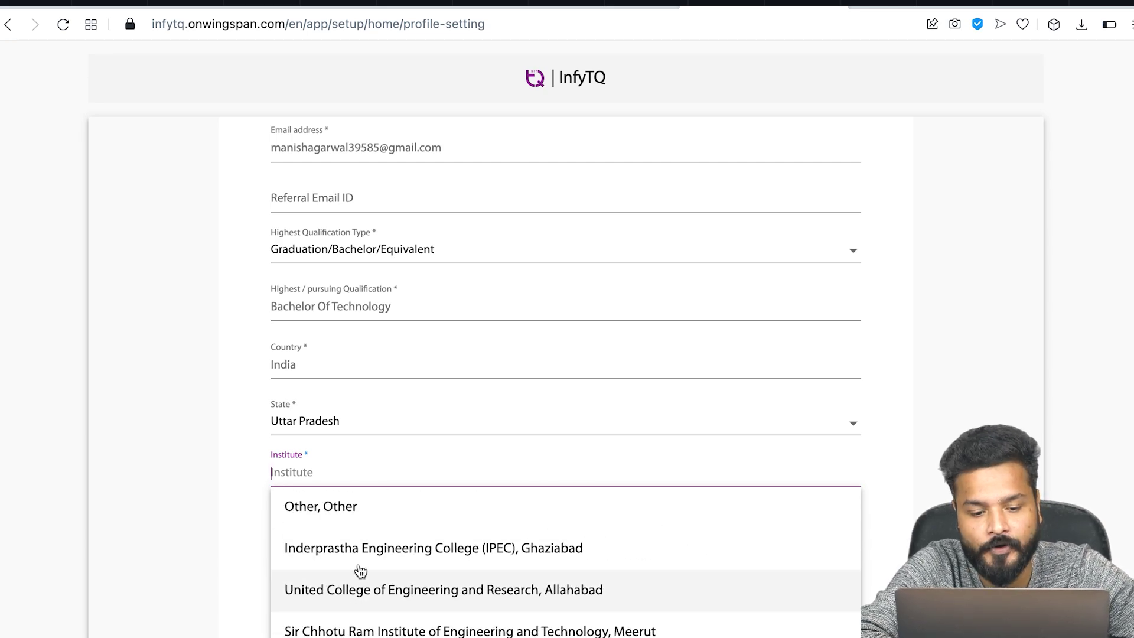
scroll(334, 573, "down", 3)
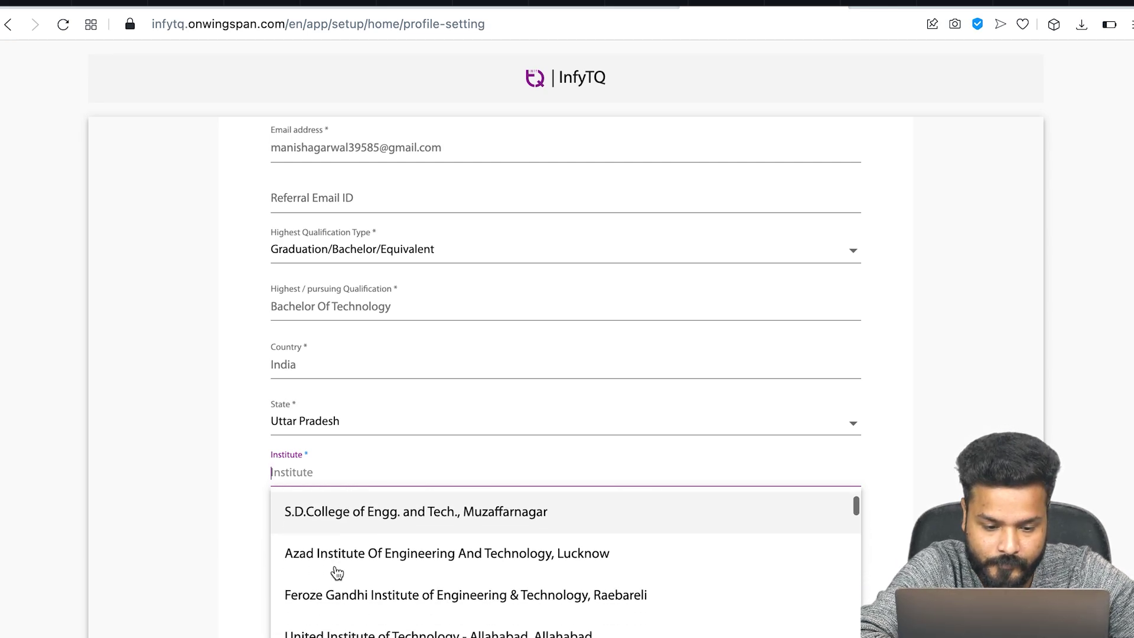
scroll(336, 573, "down", 10)
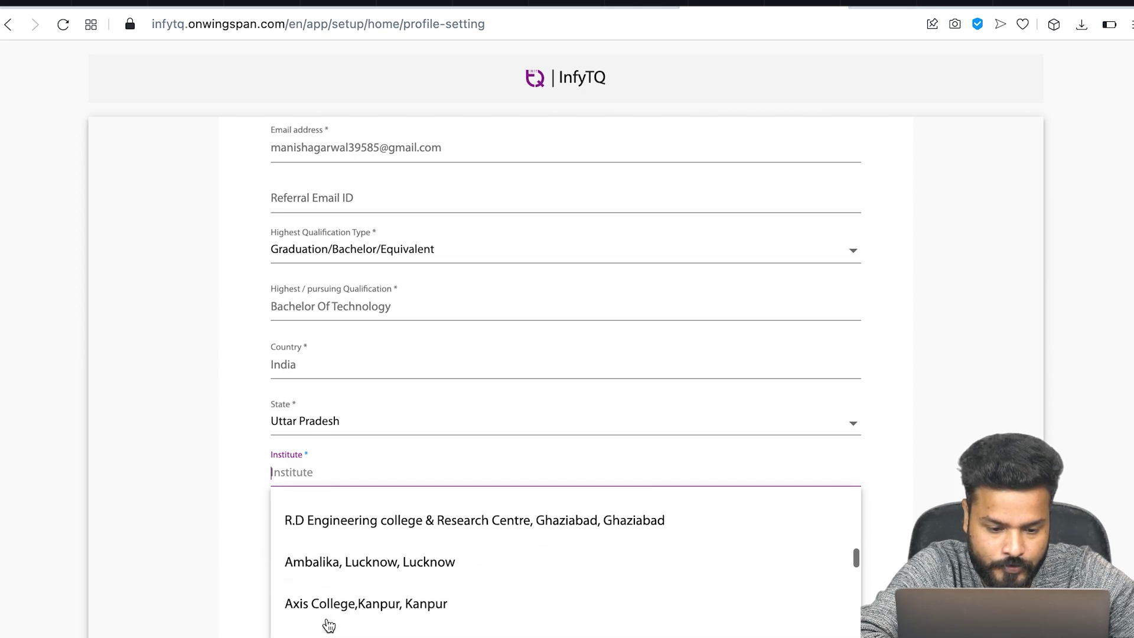
scroll(329, 626, "down", 15)
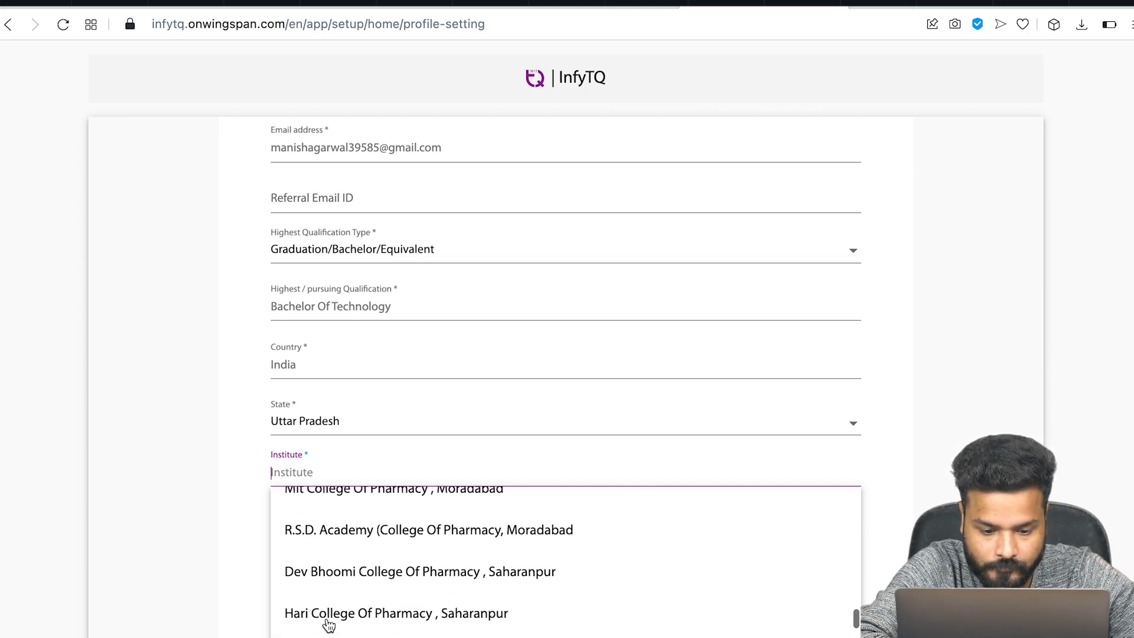
scroll(329, 625, "down", 5)
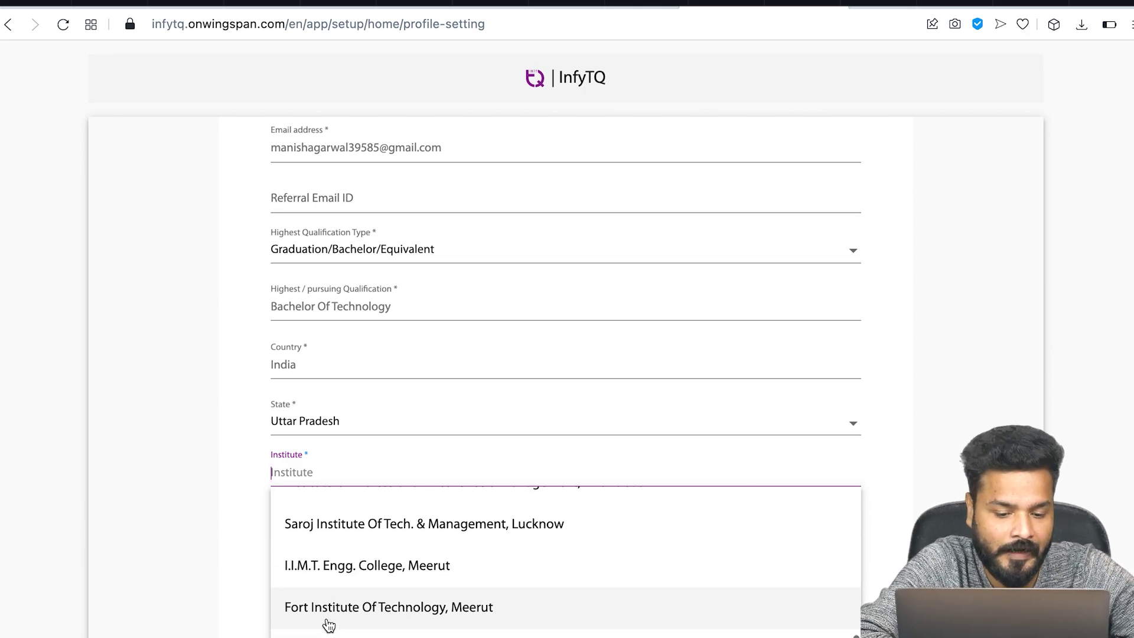
scroll(329, 626, "down", 5)
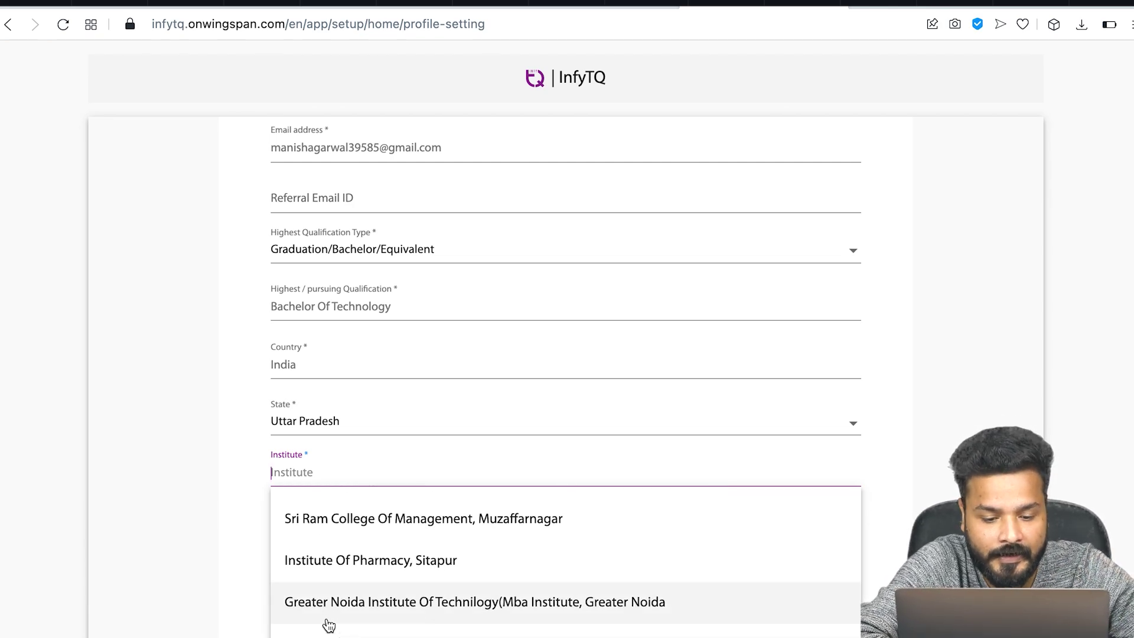
scroll(329, 626, "down", 5)
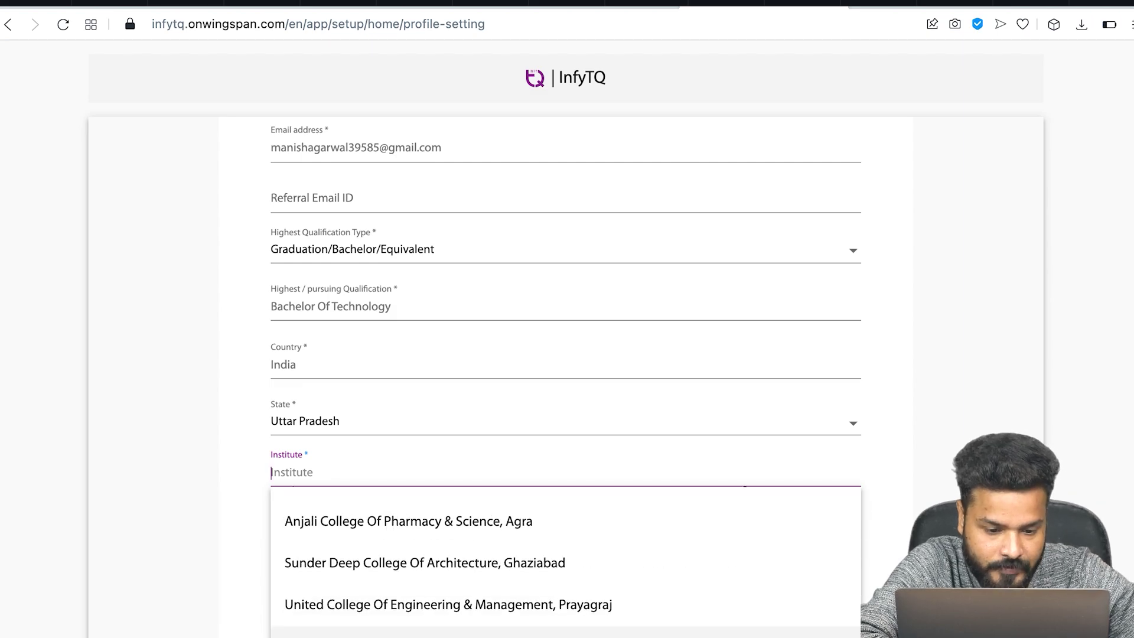
scroll(327, 556, "up", 15)
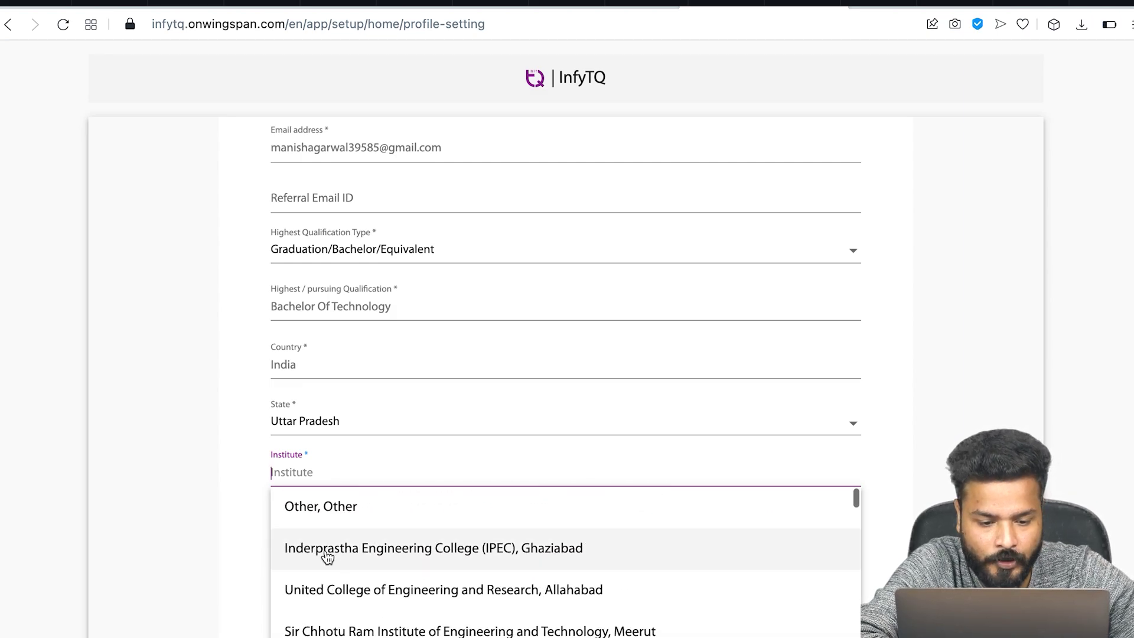
left_click(321, 508)
scroll(321, 506, "down", 2)
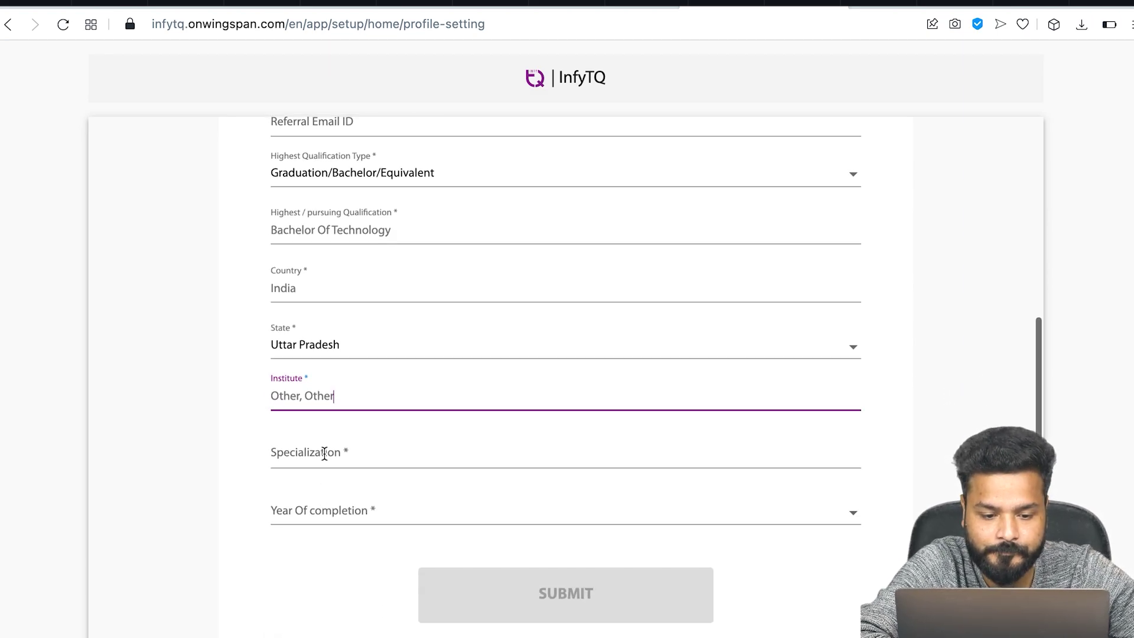
- Search specializations for 'electro' and pick Electronics and Communication Engineering
left_click(370, 461)
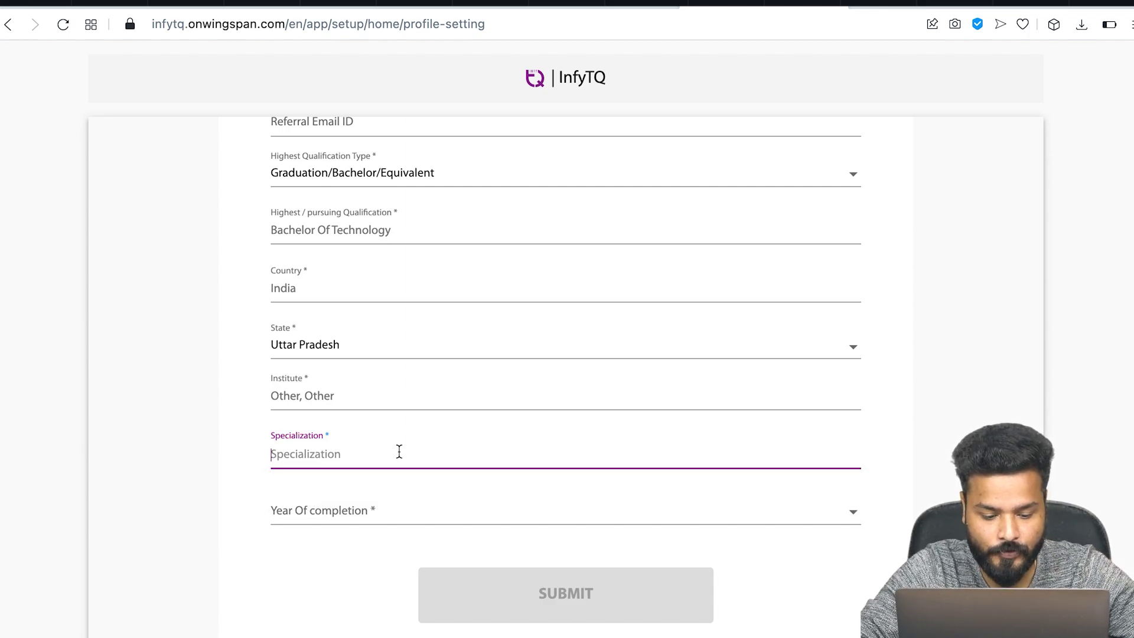
type("C")
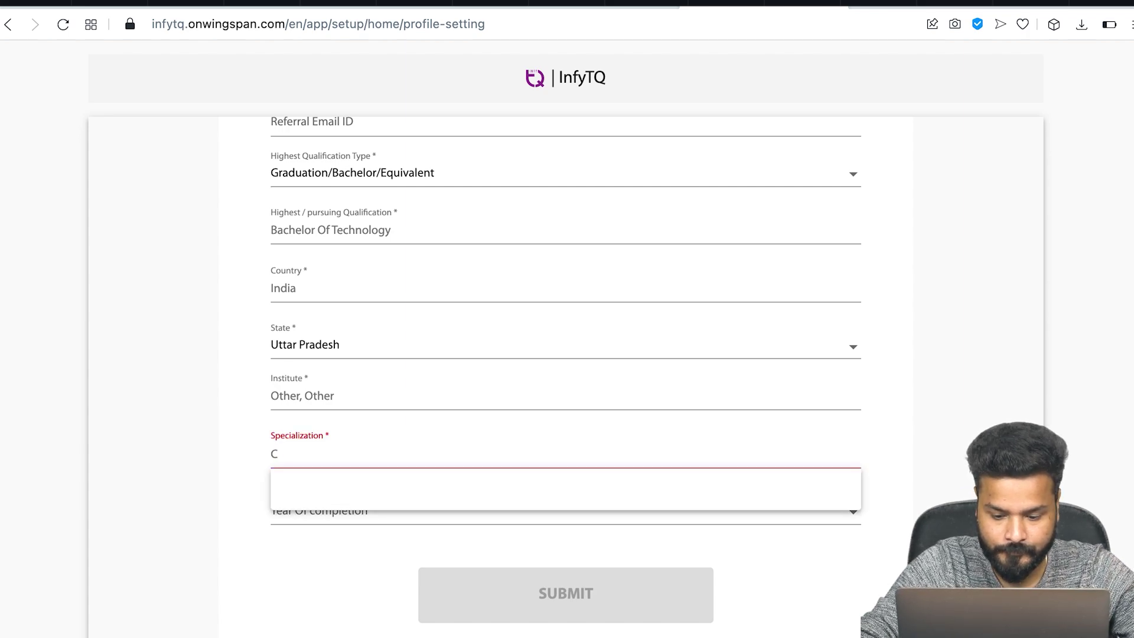
type("omputer")
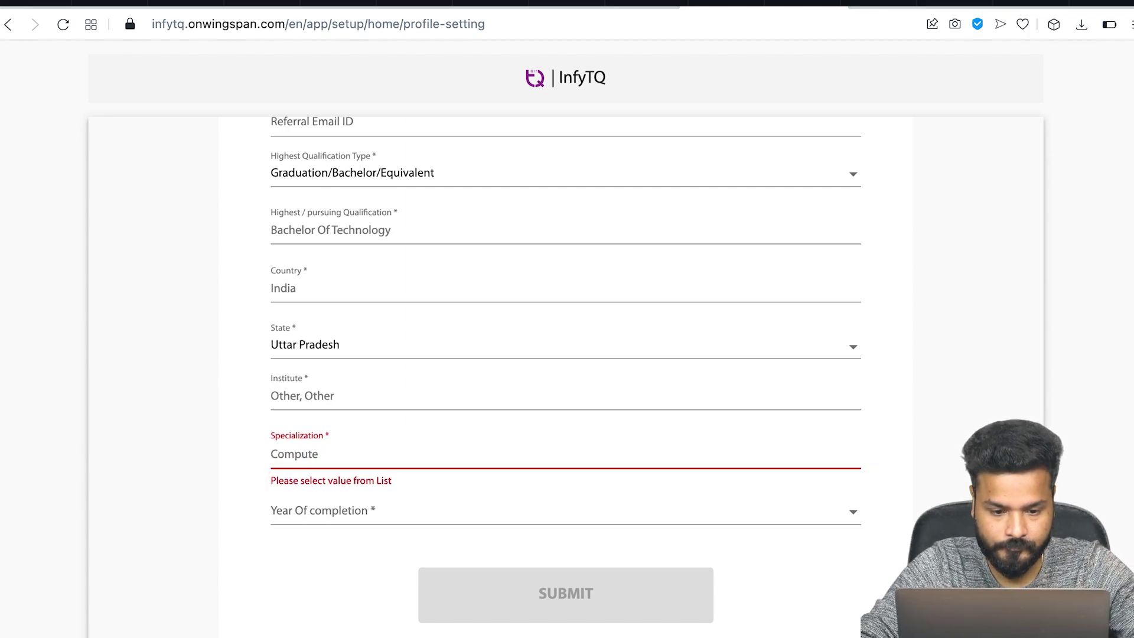
key("BackSpace")
key("BackSpace")
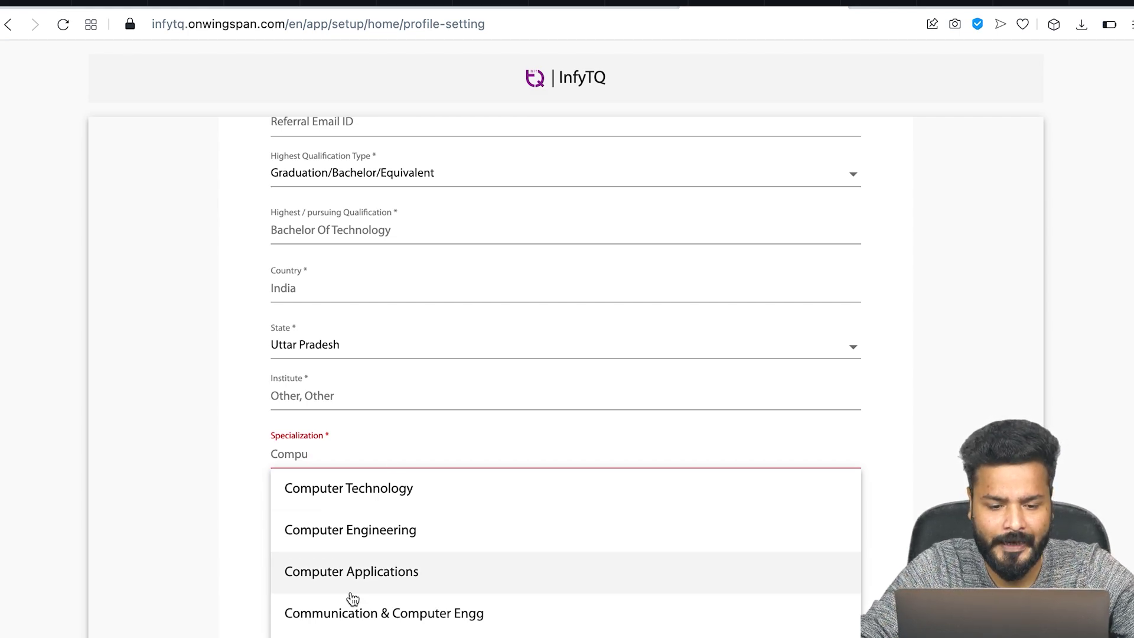
scroll(392, 595, "down", 3)
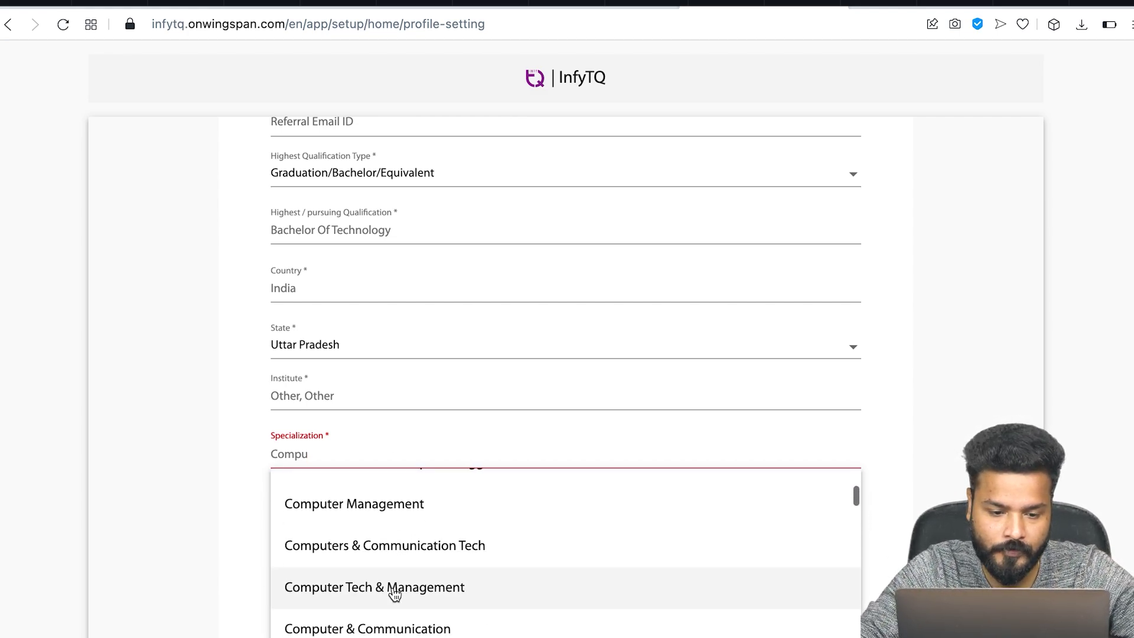
key("BackSpace")
key("BackSpace")
key("BackSpace")
key("BackSpace")
key("BackSpace")
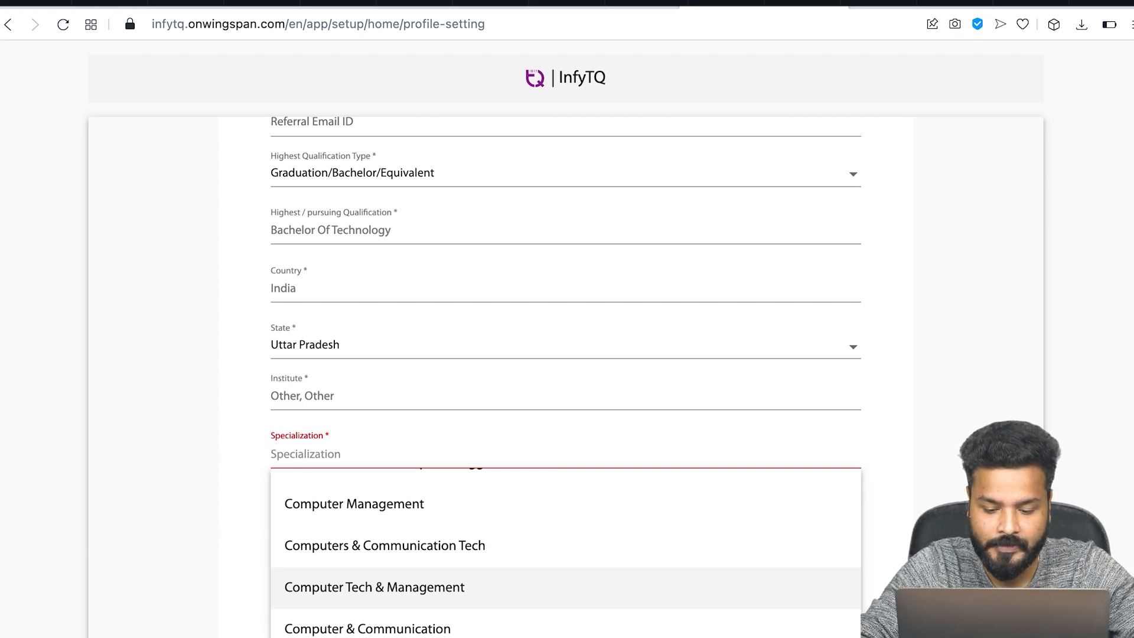
type("el")
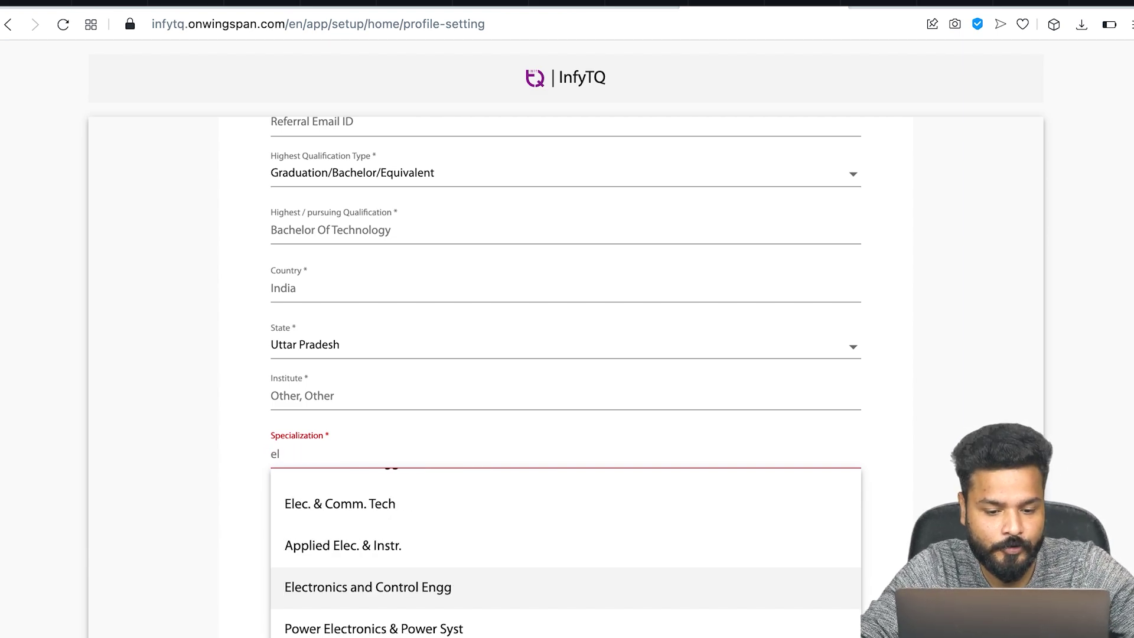
type("e")
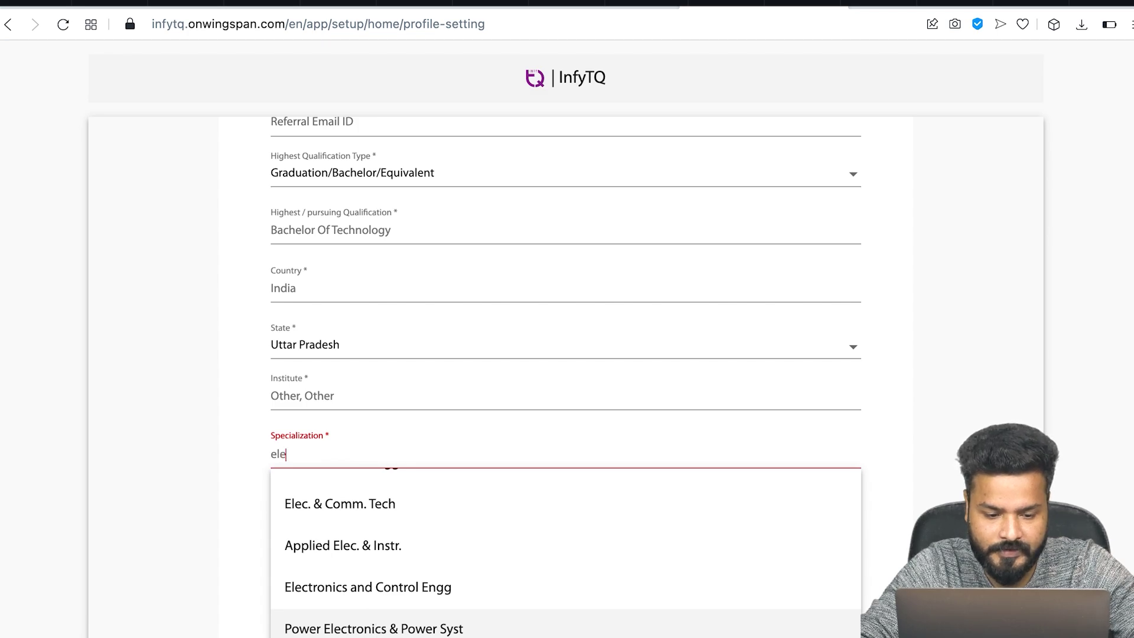
type("ct")
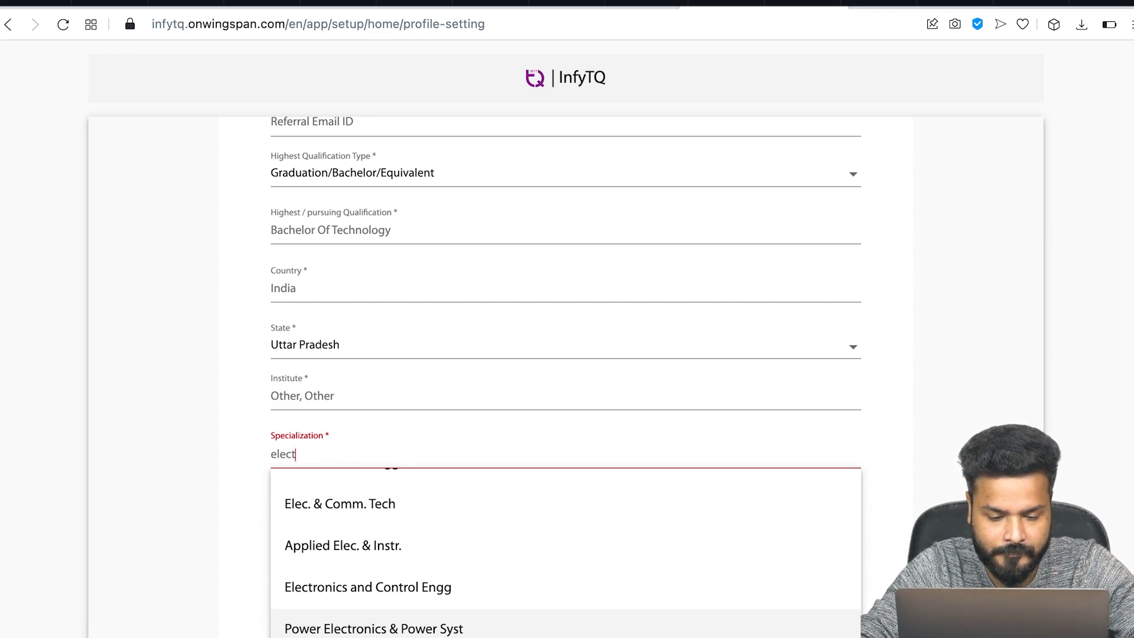
type("ro")
scroll(361, 622, "down", 10)
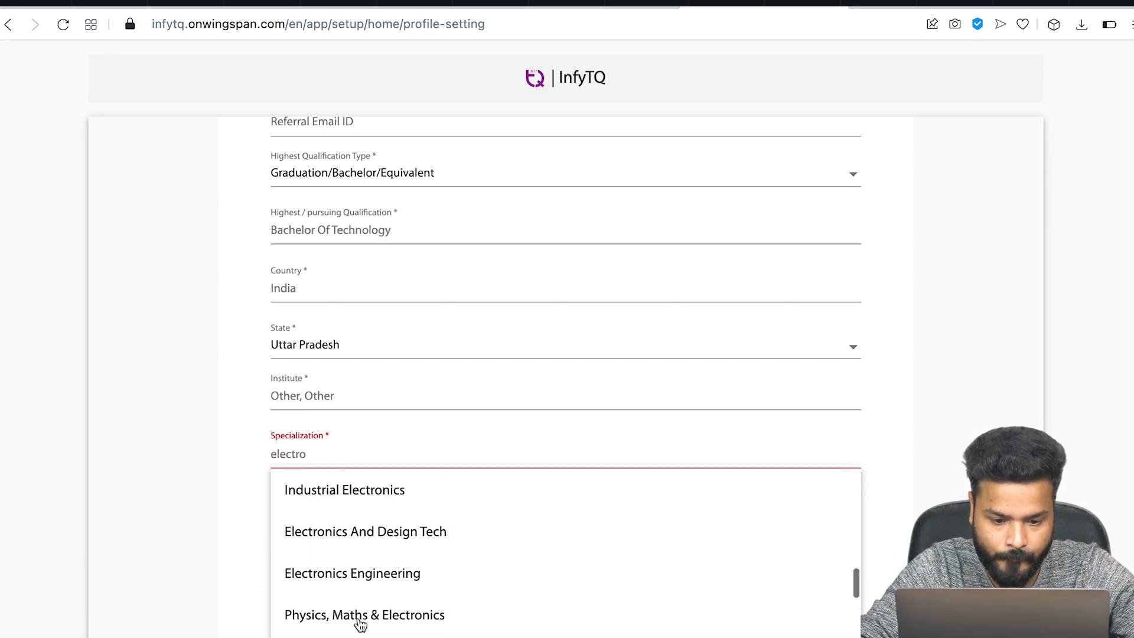
scroll(360, 625, "up", 3)
scroll(360, 624, "down", 6)
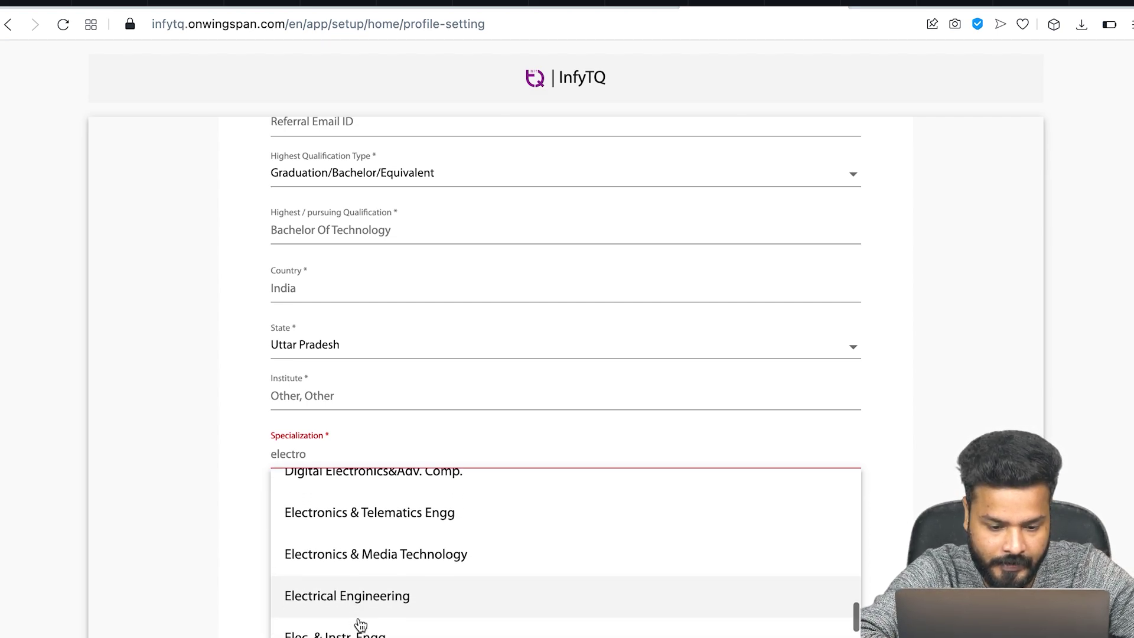
scroll(360, 624, "down", 3)
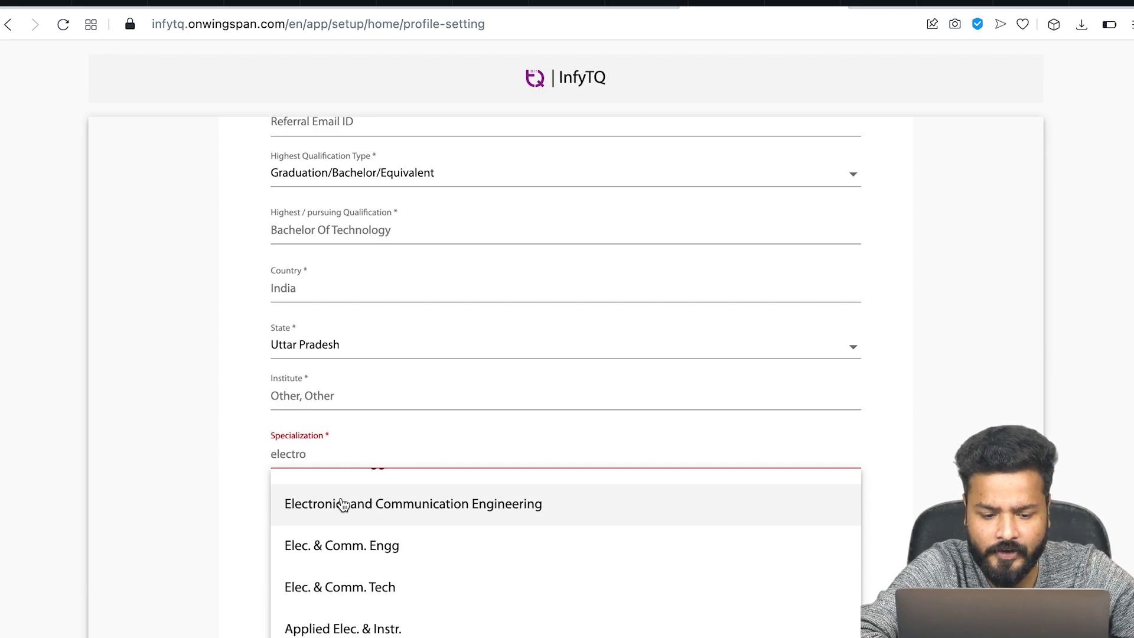
left_click(344, 505)
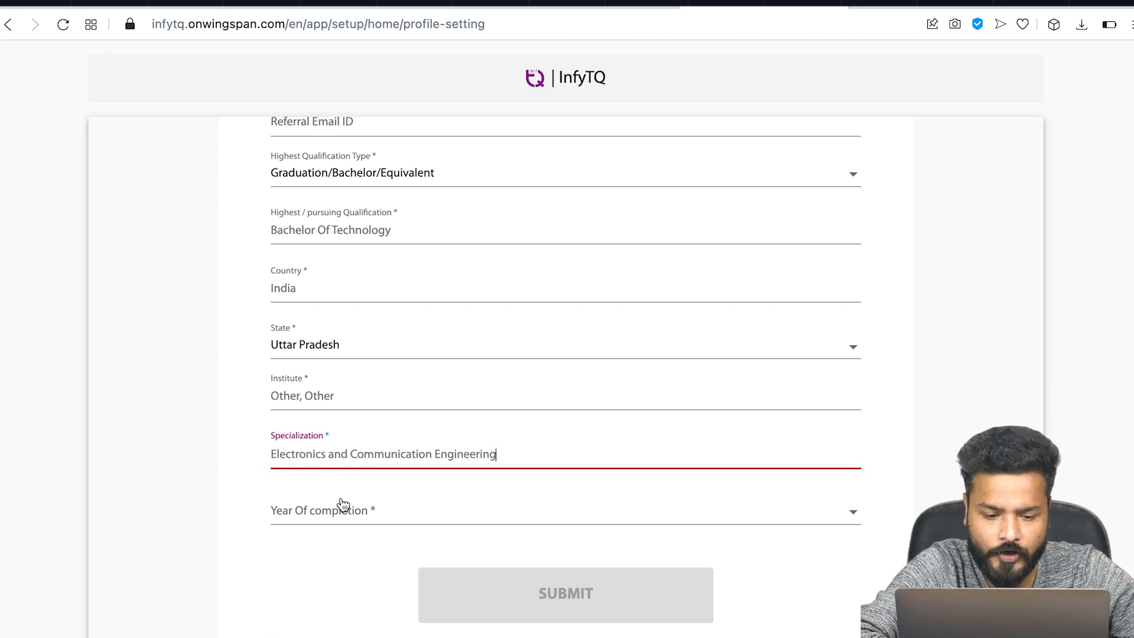
left_click(380, 513)
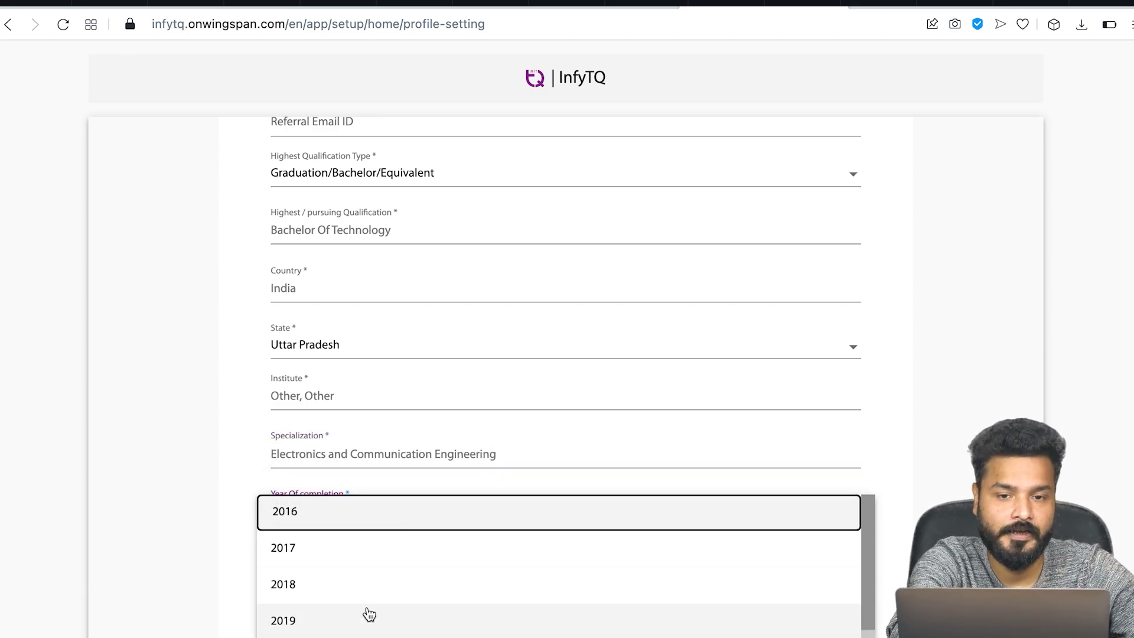
- Choose 2023 as the year of completion and submit the profile form
scroll(369, 615, "down", 3)
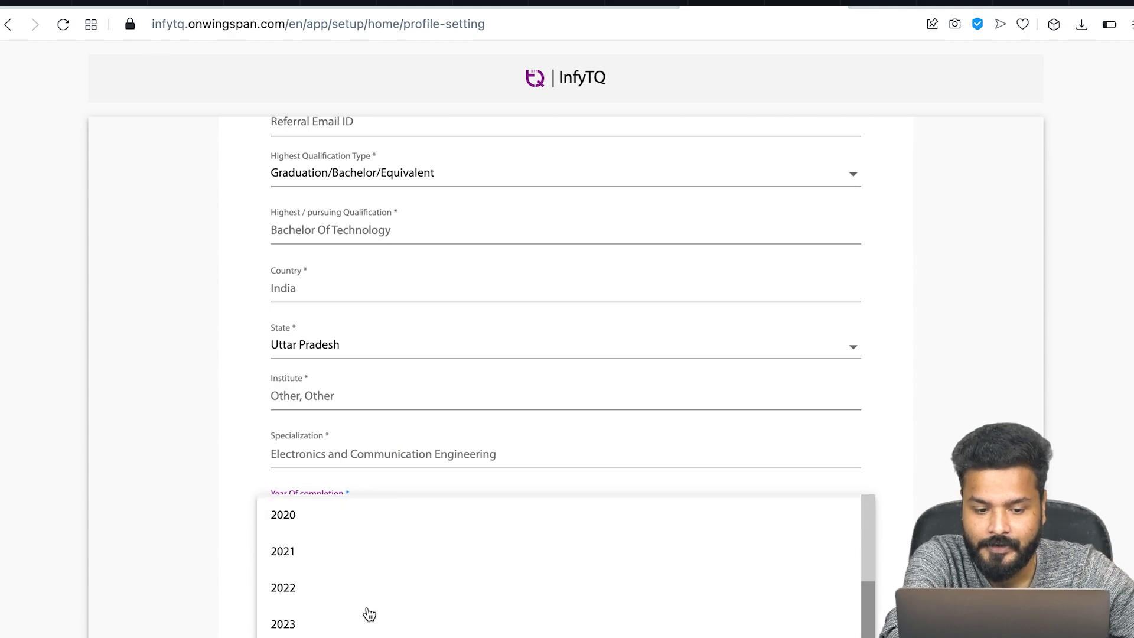
left_click(287, 624)
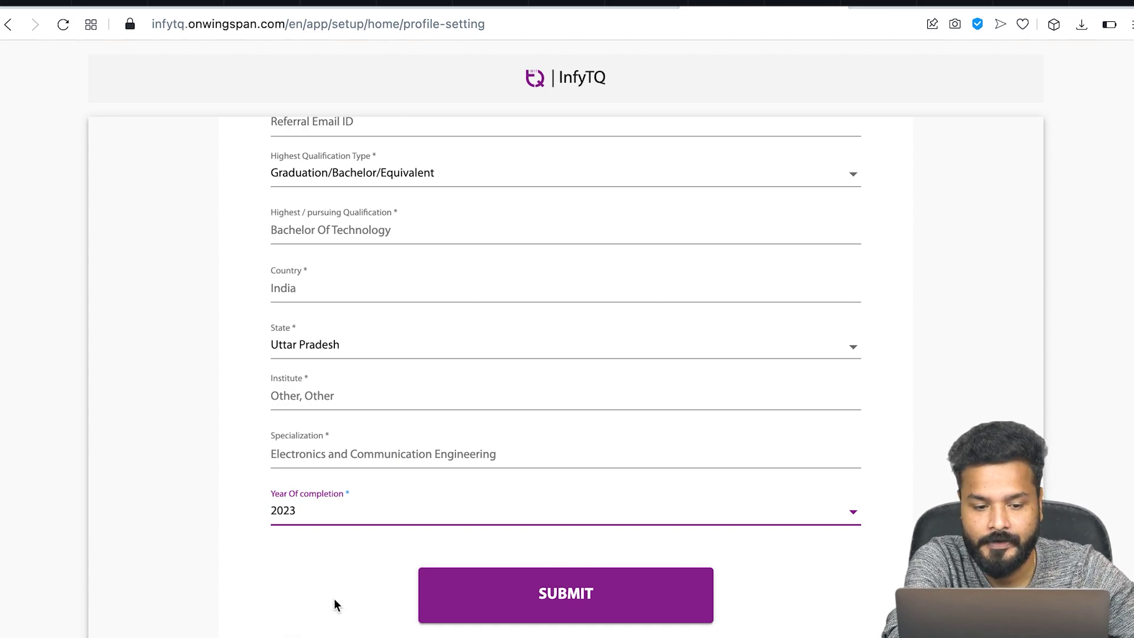
scroll(281, 542, "up", 3)
scroll(281, 543, "down", 3)
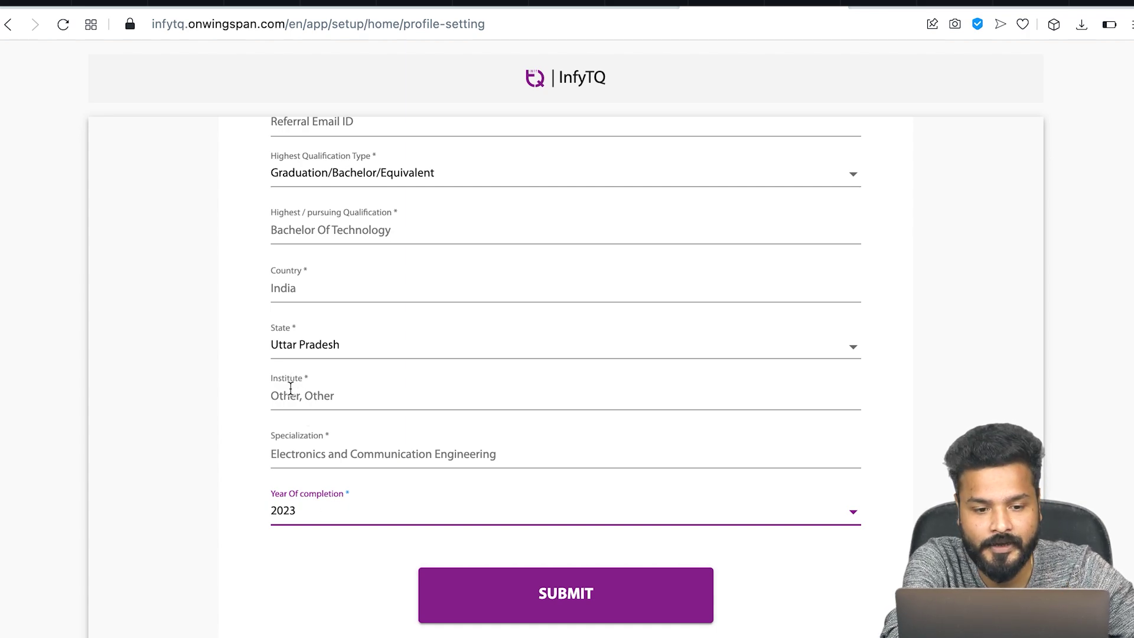
left_click(322, 567)
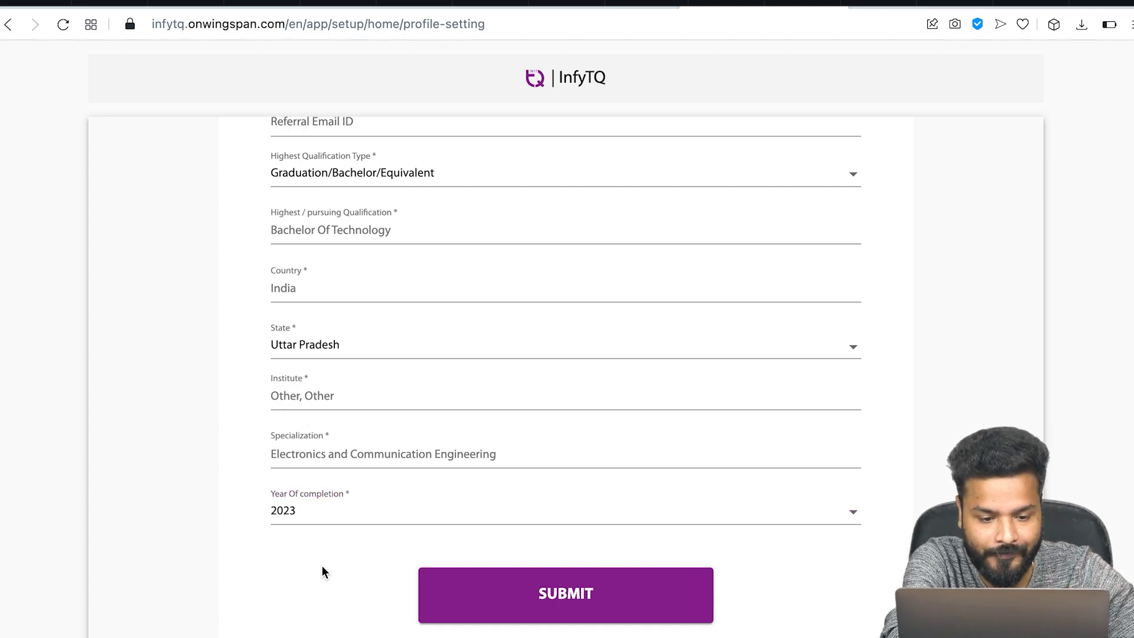
left_click(532, 602)
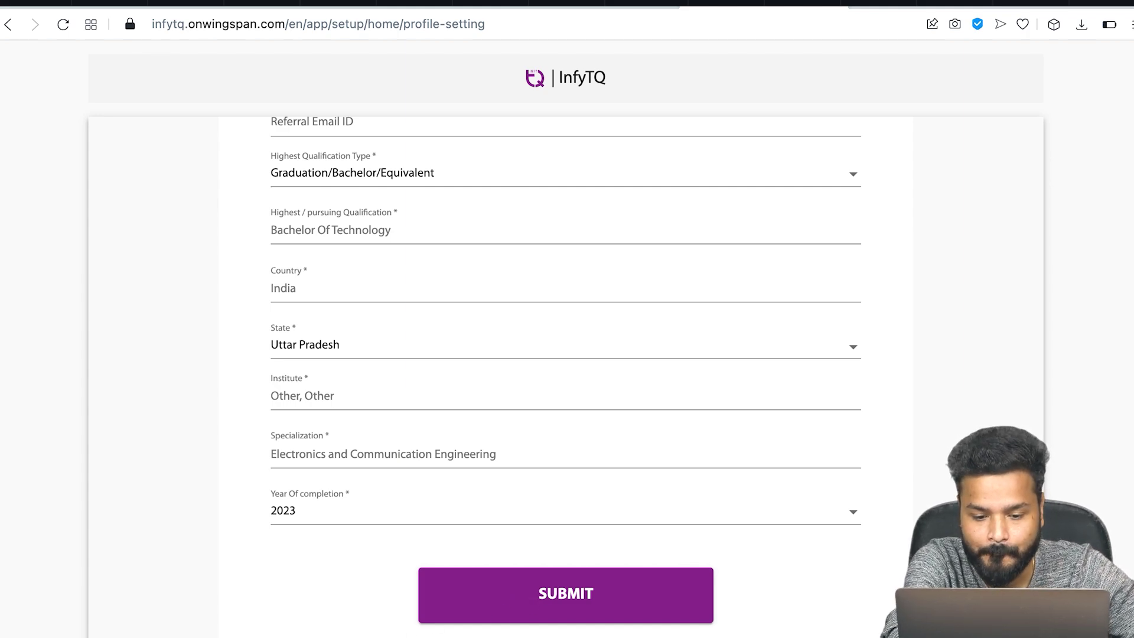
left_click(557, 609)
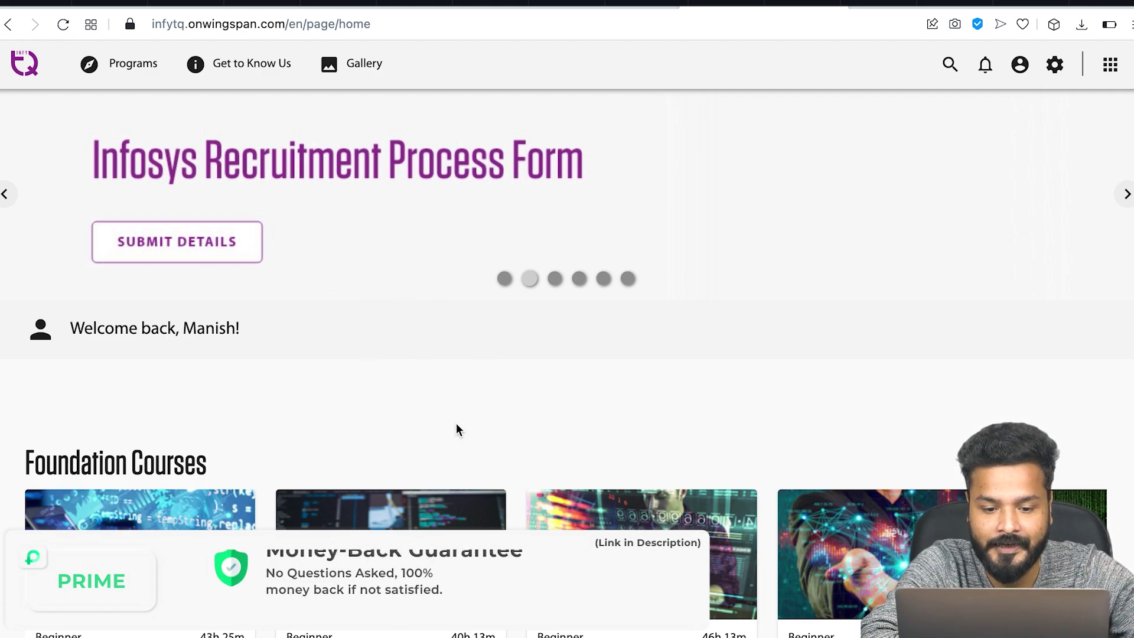
- From the home page's Programs dropdown, open the Infosys Certification page
scroll(408, 395, "down", 3)
scroll(407, 392, "up", 3)
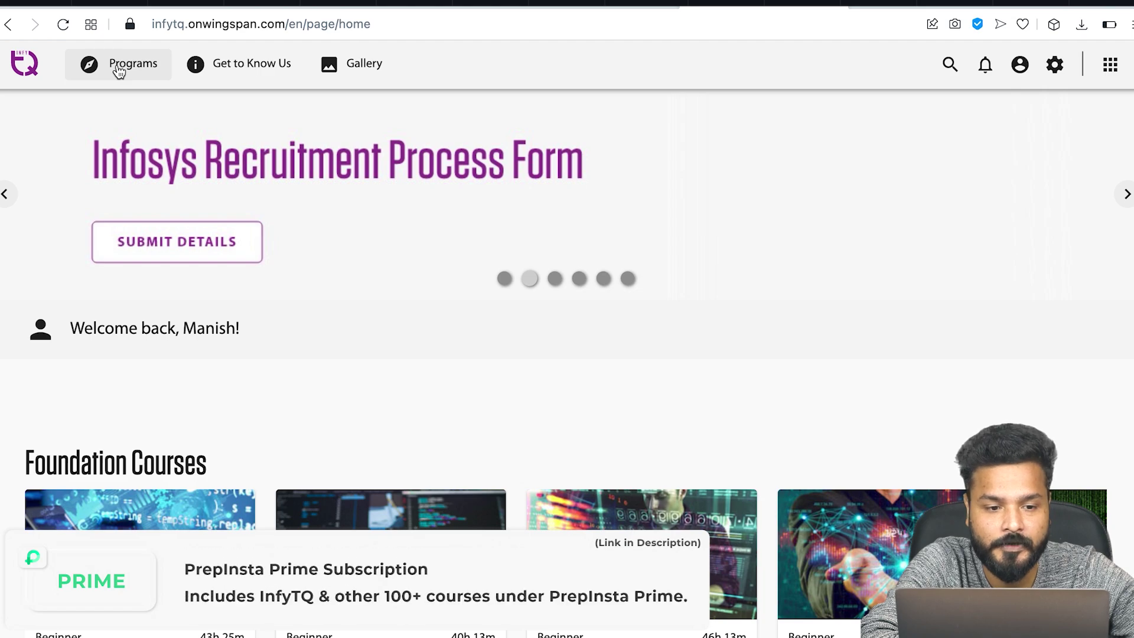
left_click(117, 65)
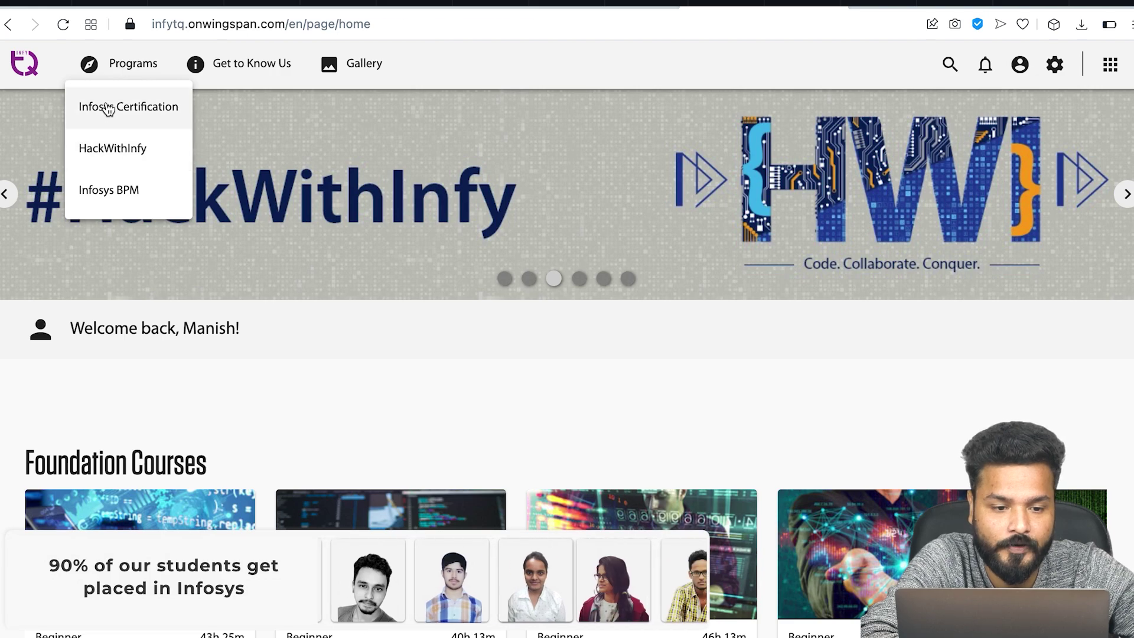
left_click(106, 109)
- Read the eligibility criteria and highlight the eligible degrees: B.E., B.Tech, M.E., M.Tech, M.Sc., MCA, MCM
scroll(311, 392, "down", 10)
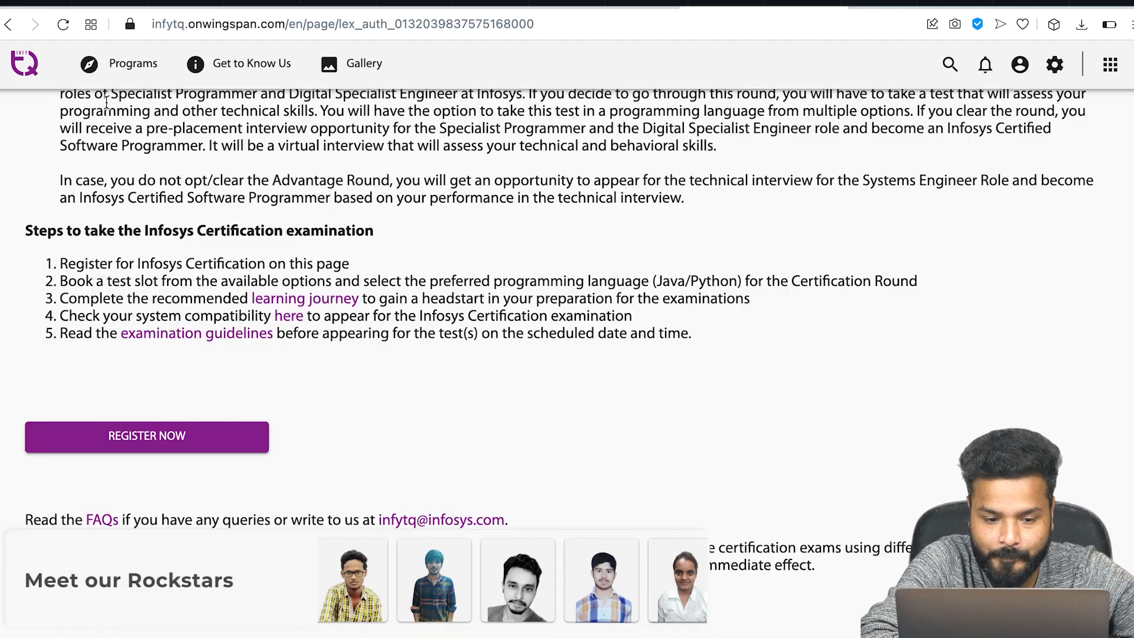
scroll(312, 393, "up", 5)
scroll(311, 392, "up", 5)
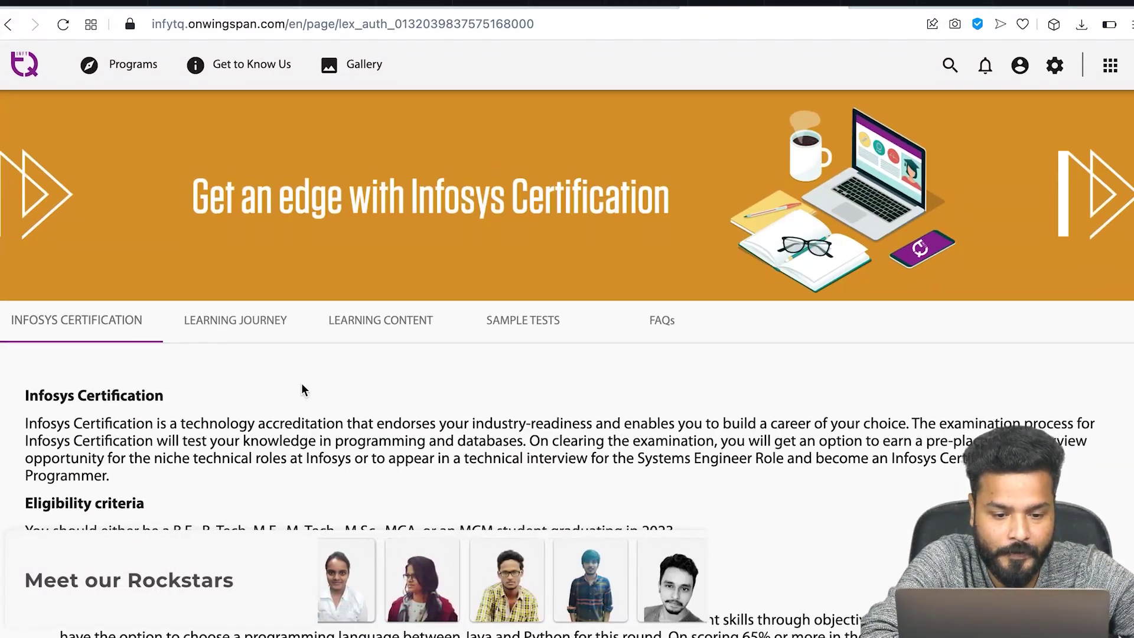
scroll(290, 480, "down", 3)
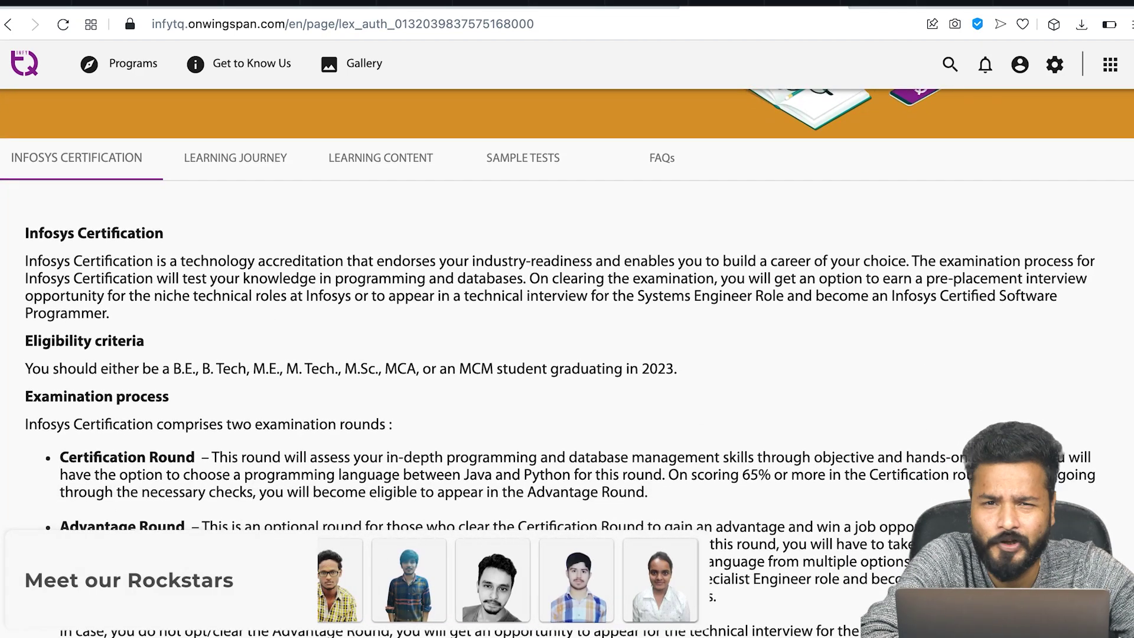
scroll(567, 345, "down", 1)
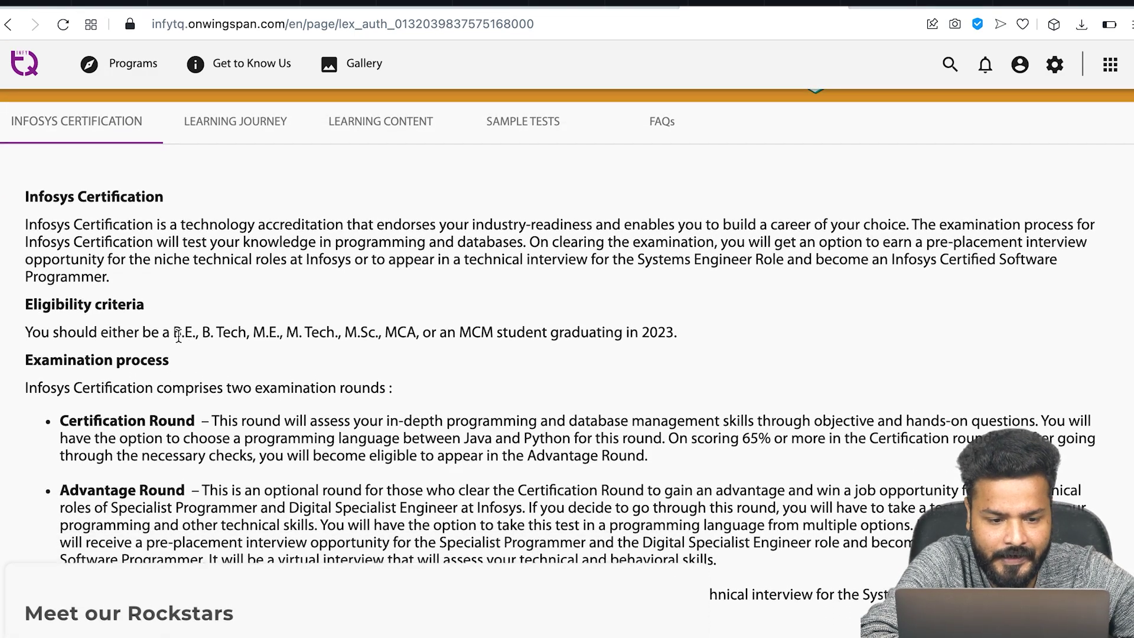
left_click_drag(173, 332, 679, 349)
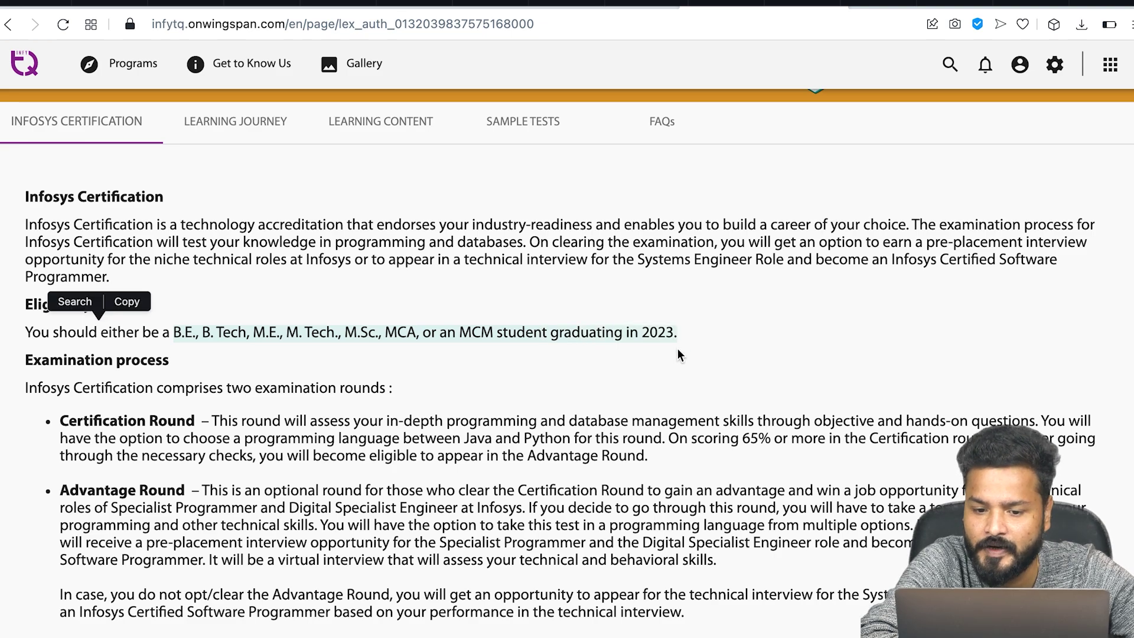
left_click(572, 350)
scroll(494, 405, "down", 6)
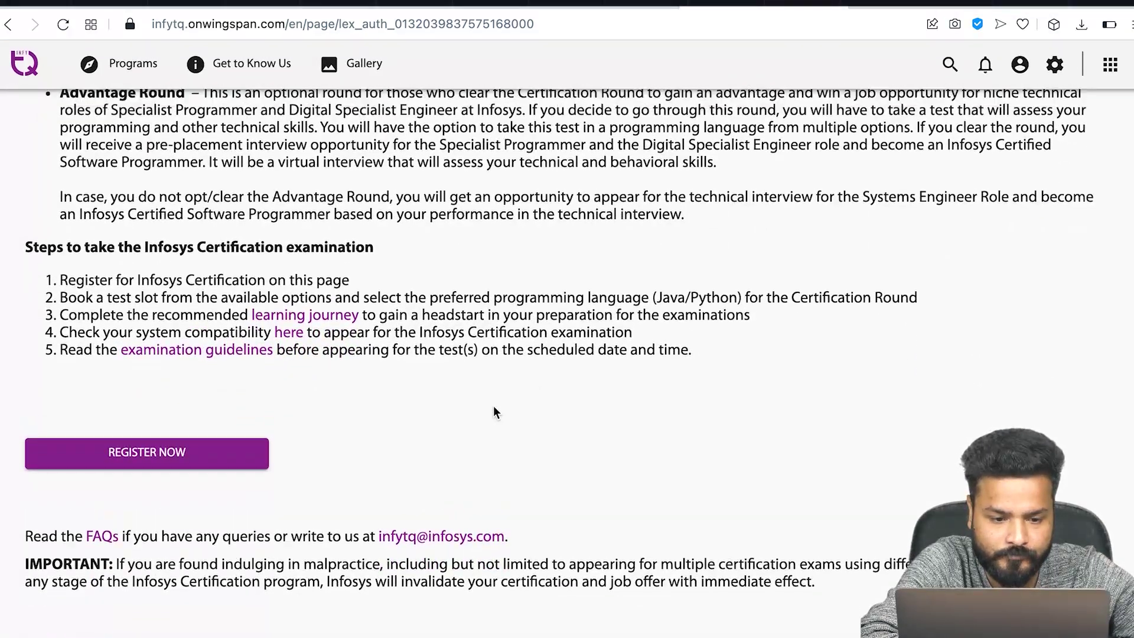
scroll(494, 410, "up", 3)
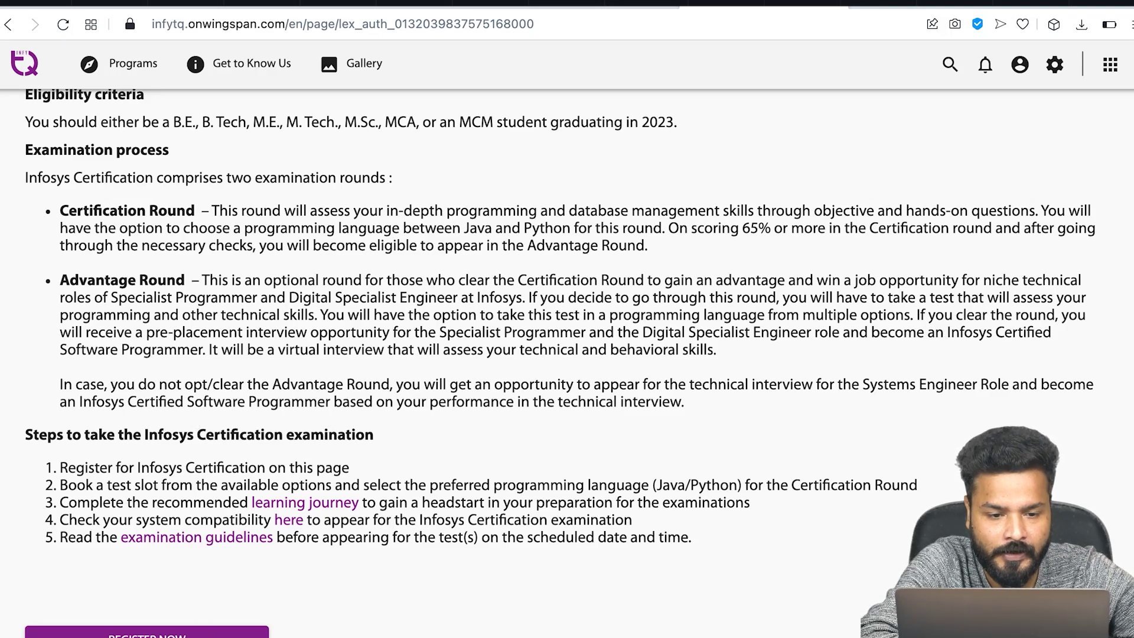
- Start the Infosys Certification registration and look over the profile form
left_click(148, 632)
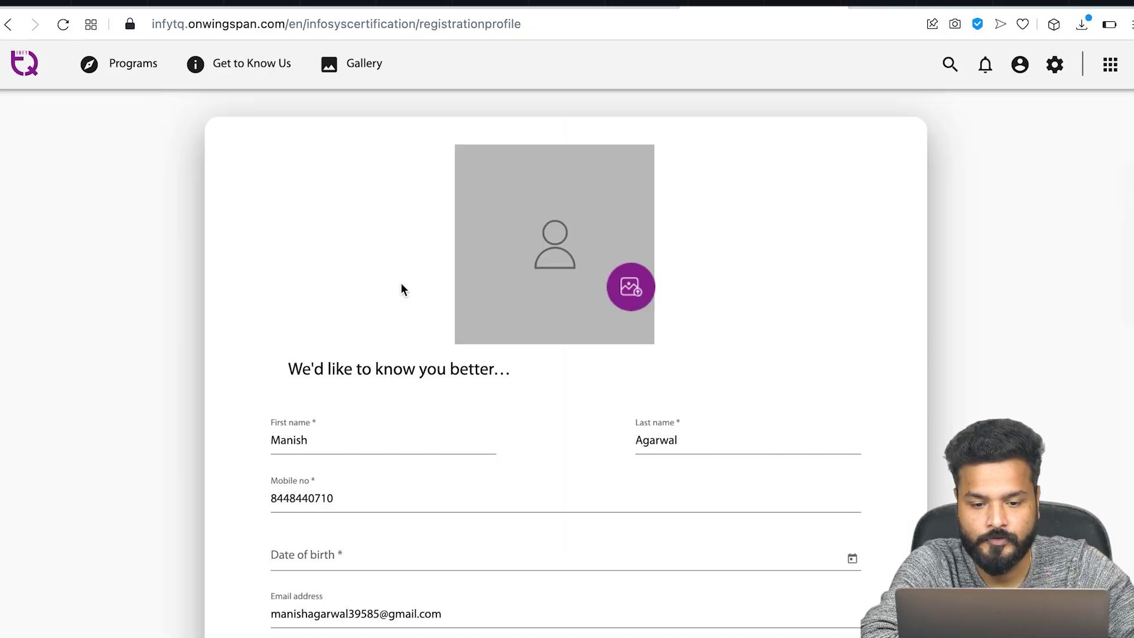
scroll(416, 484, "down", 10)
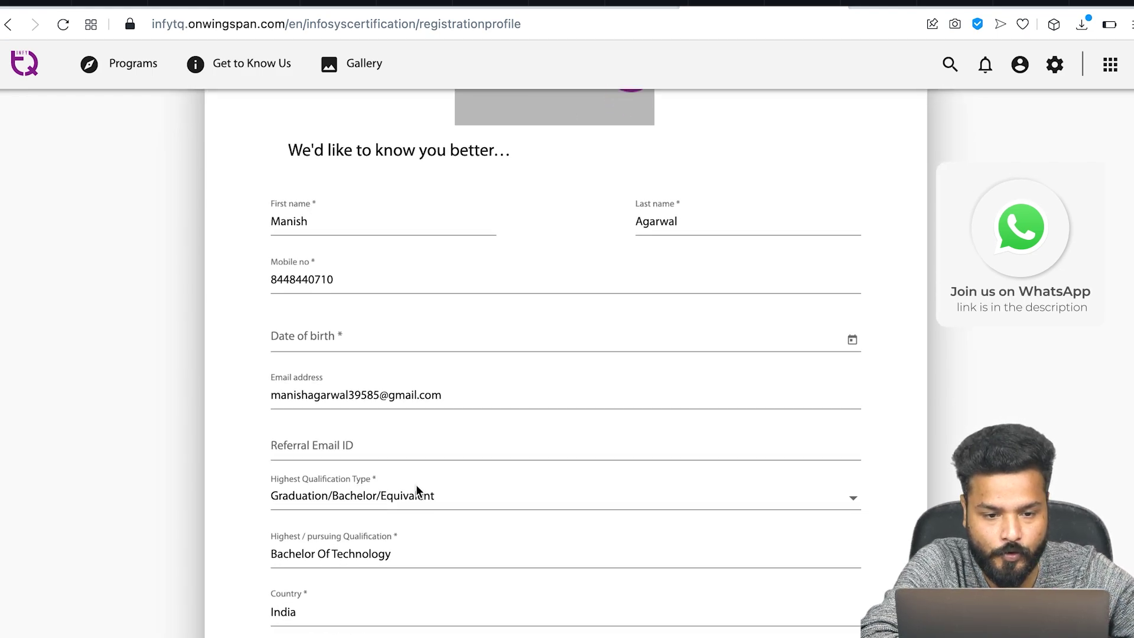
scroll(416, 484, "up", 3)
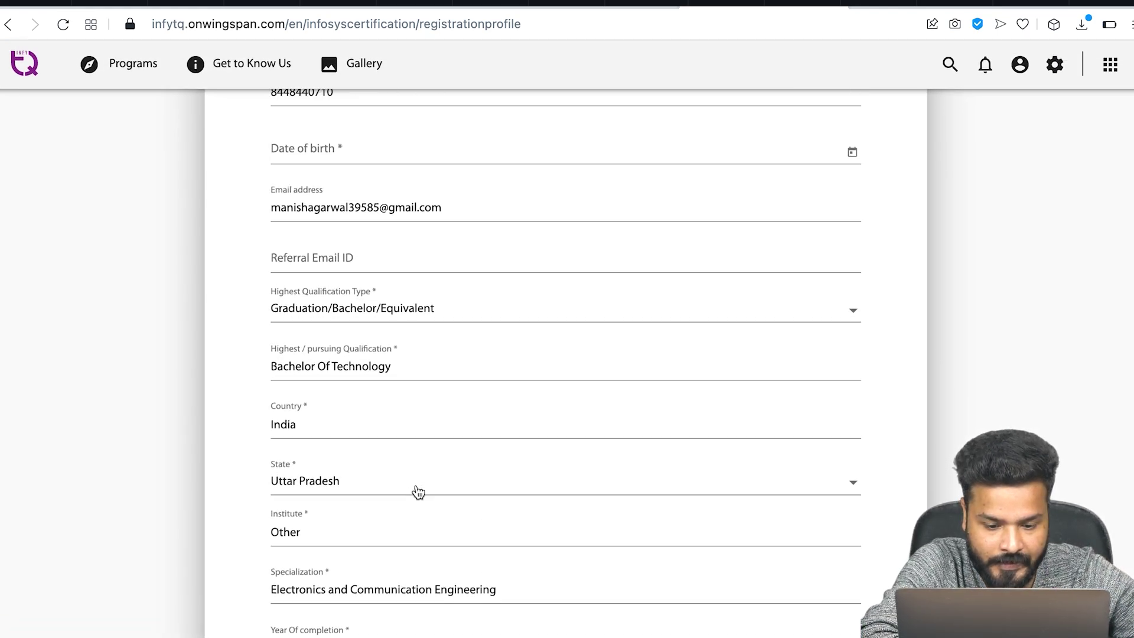
scroll(418, 492, "down", 2)
scroll(417, 491, "down", 1)
scroll(416, 490, "up", 10)
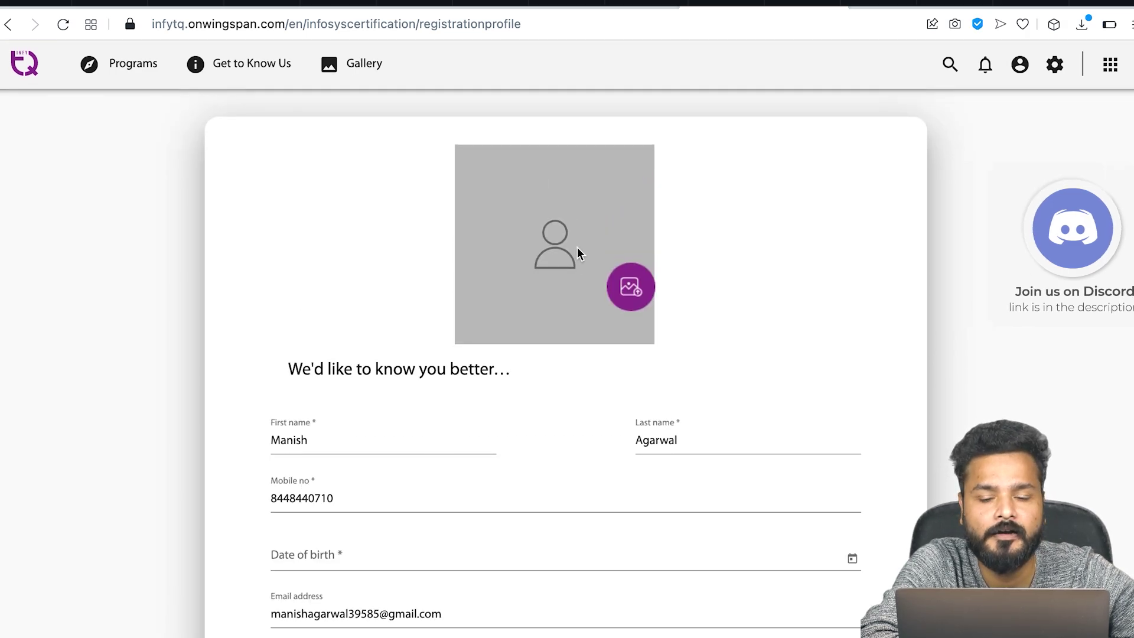
- Upload the screenshot of the man in a suit and red tie as the profile photo
left_click(630, 288)
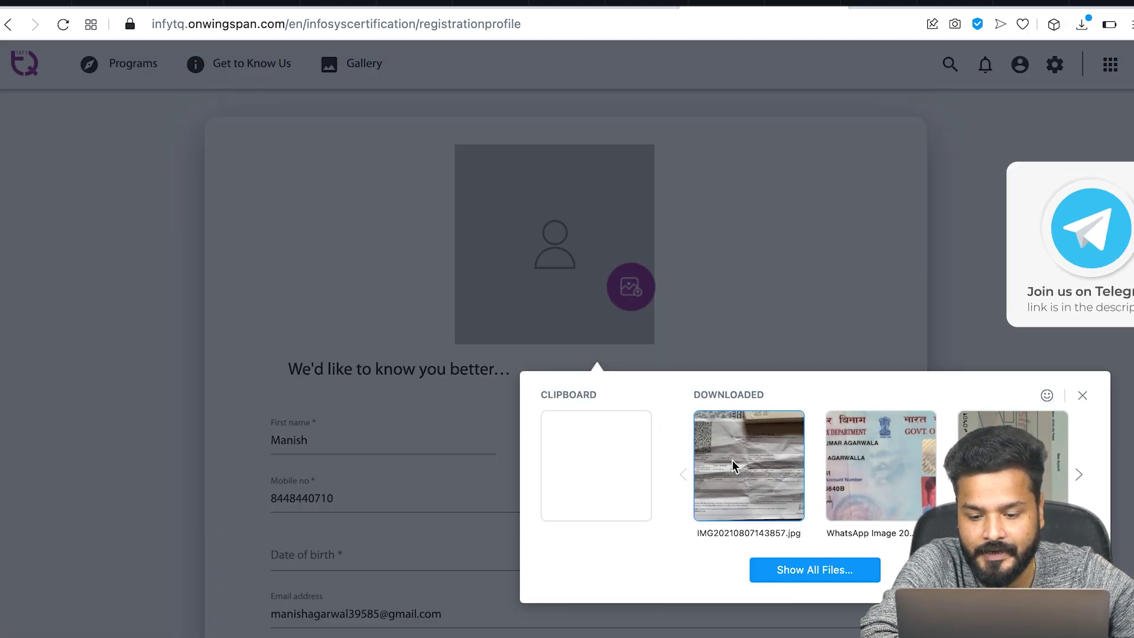
left_click(783, 569)
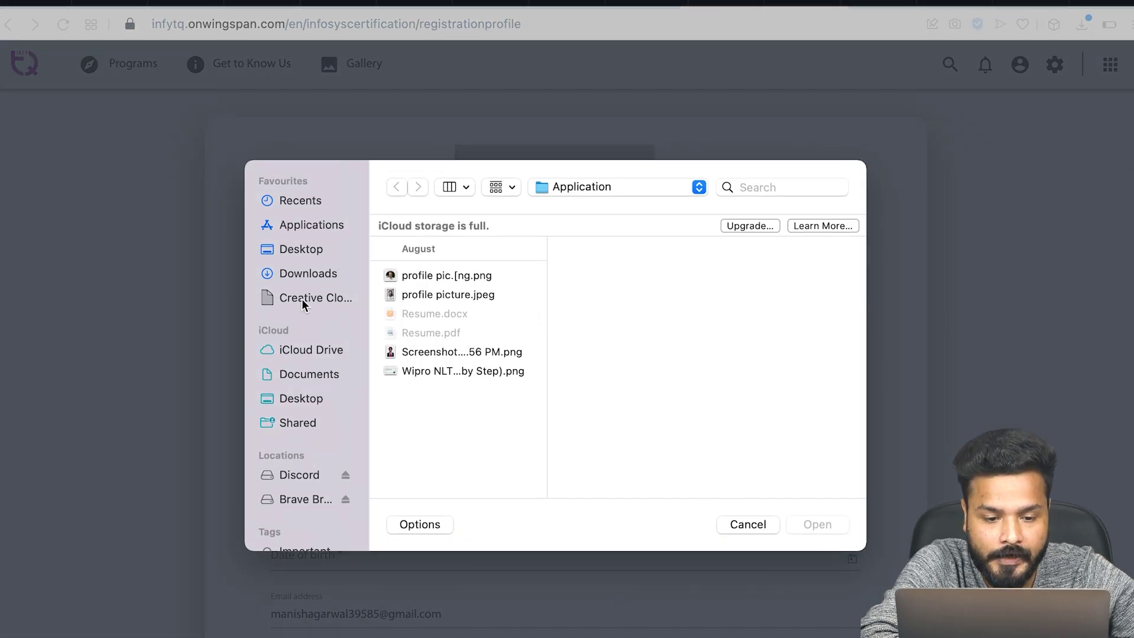
left_click(406, 295)
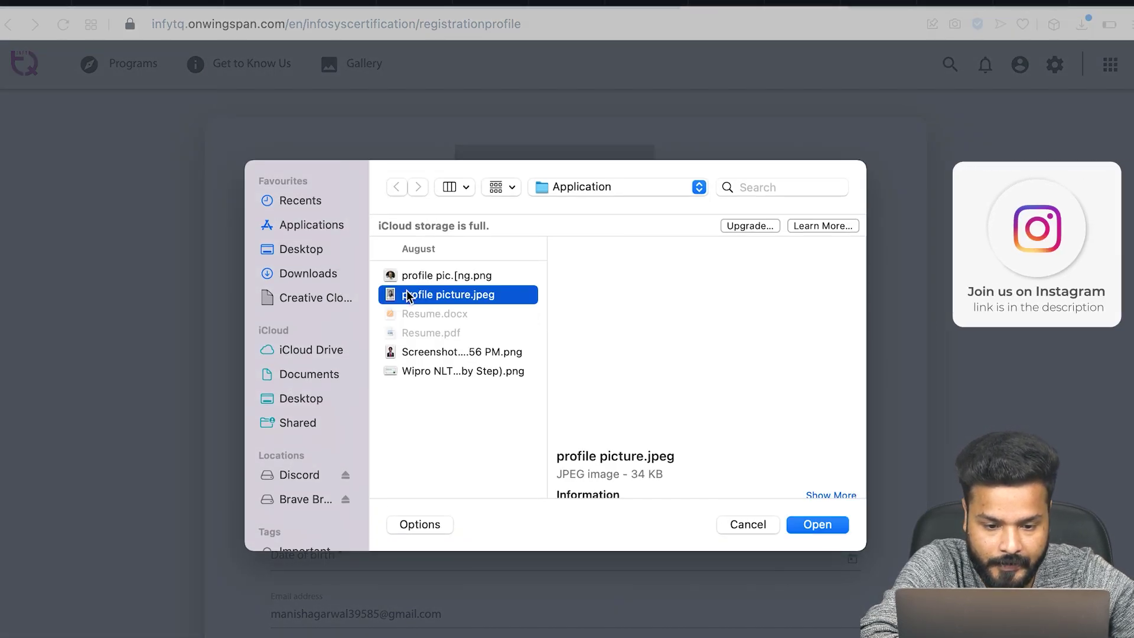
left_click(437, 353)
scroll(657, 429, "down", 2)
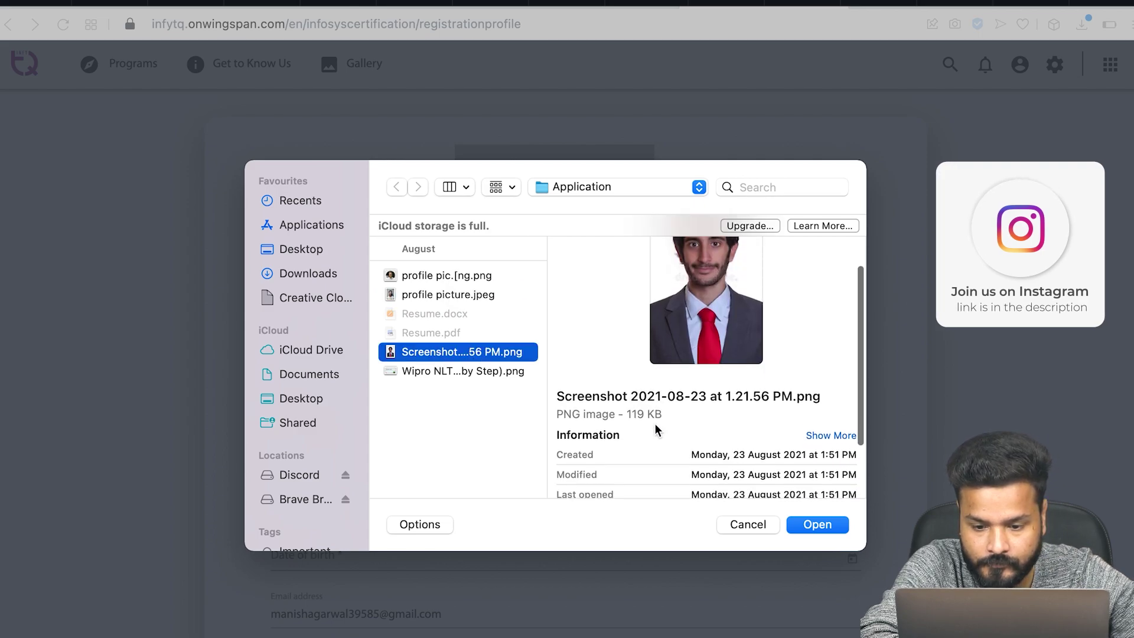
left_click(819, 532)
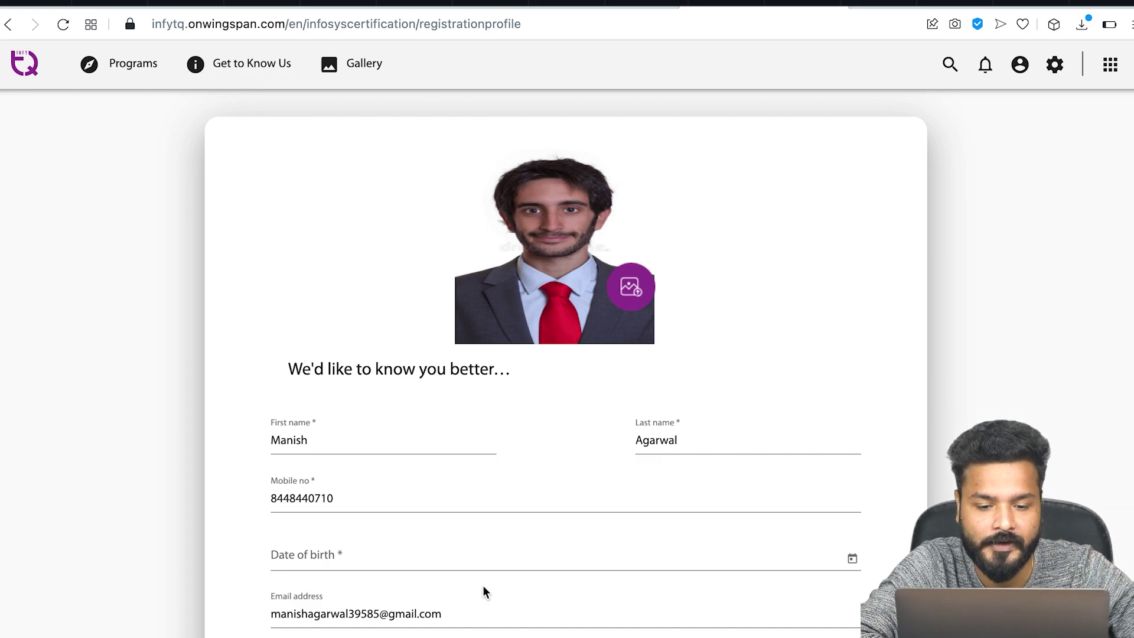
scroll(483, 589, "down", 10)
scroll(483, 590, "up", 7)
left_click(381, 376)
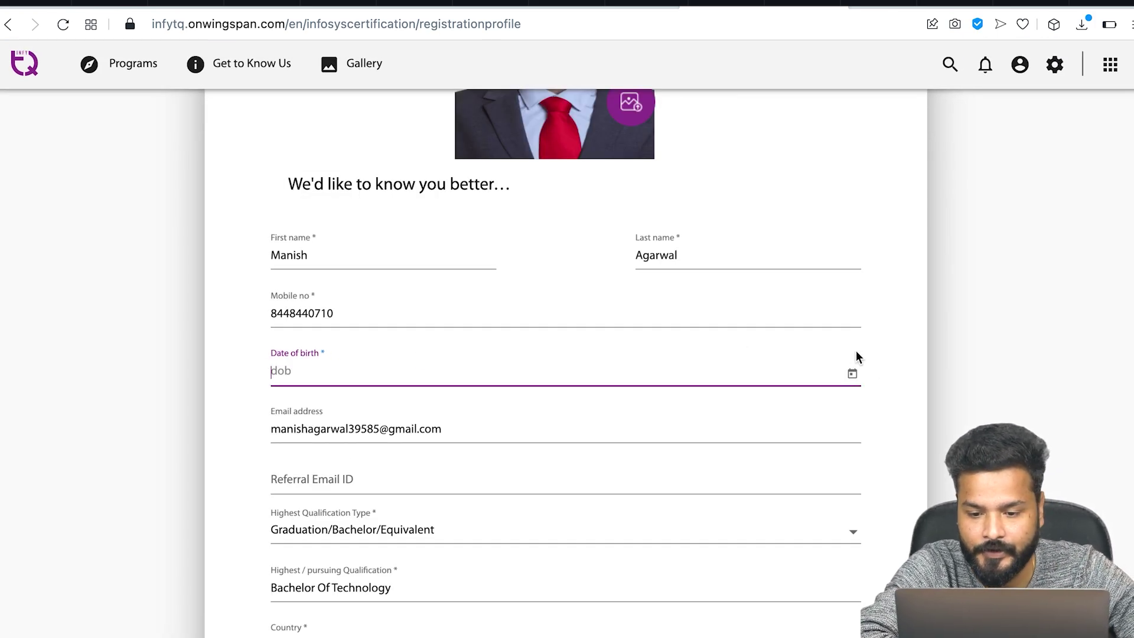
left_click(853, 375)
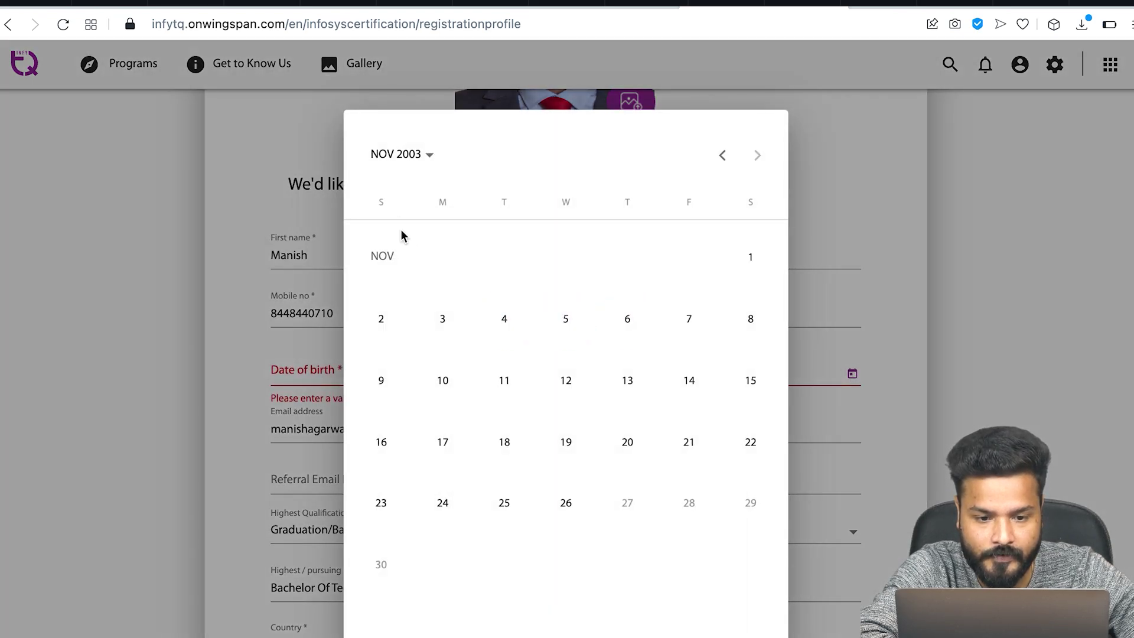
left_click(423, 156)
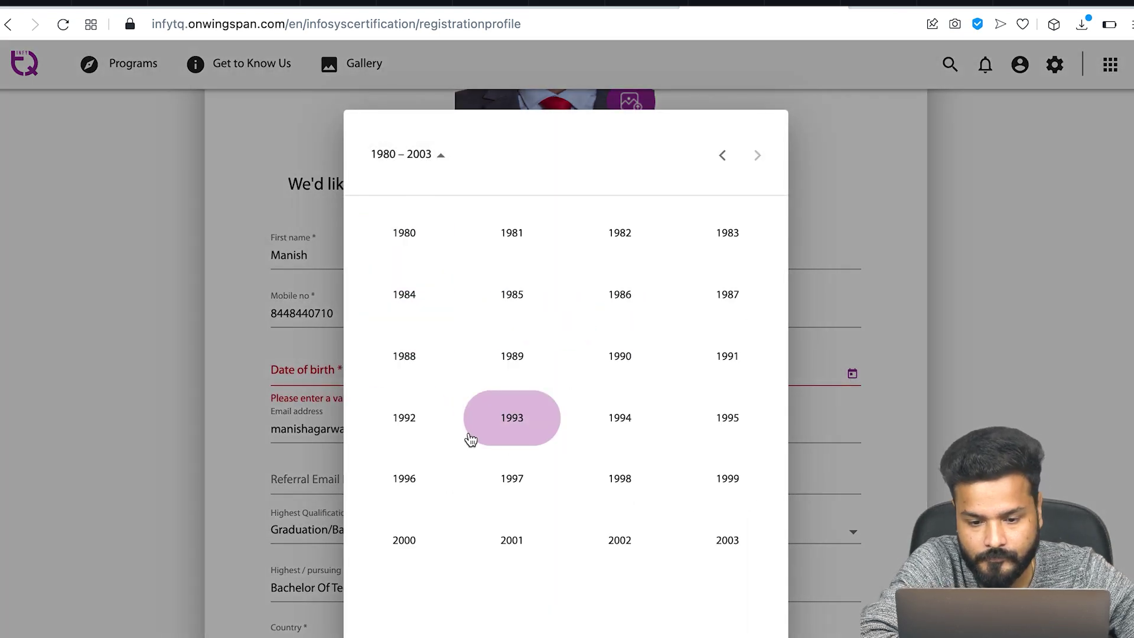
left_click(599, 471)
left_click(420, 299)
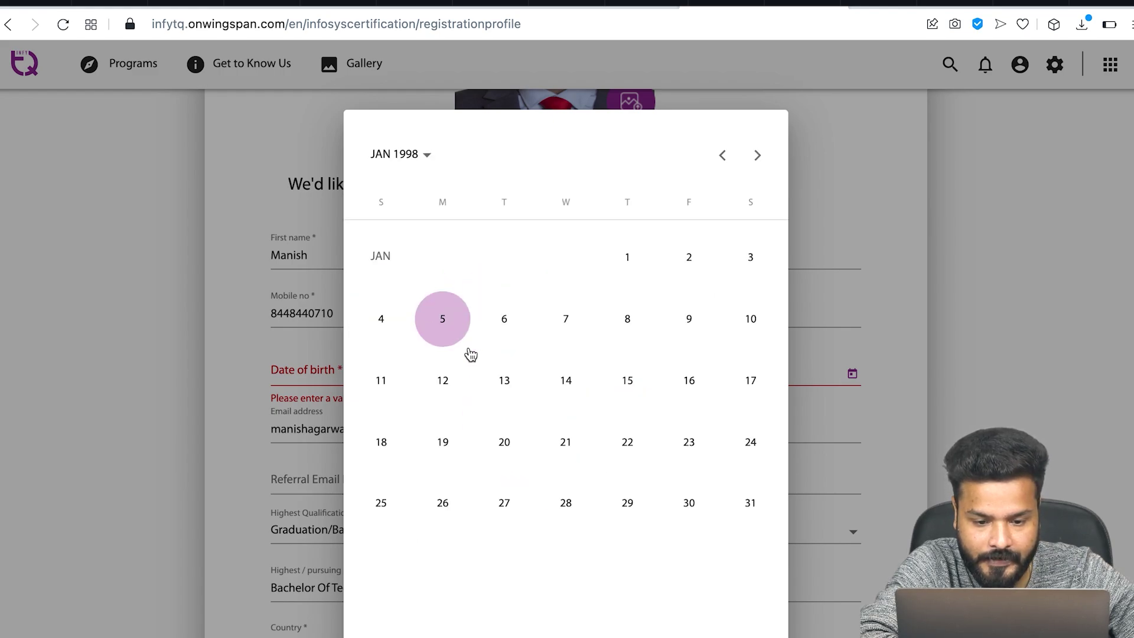
left_click(503, 380)
- Submit the completed registration form for confirmation
scroll(470, 502, "down", 5)
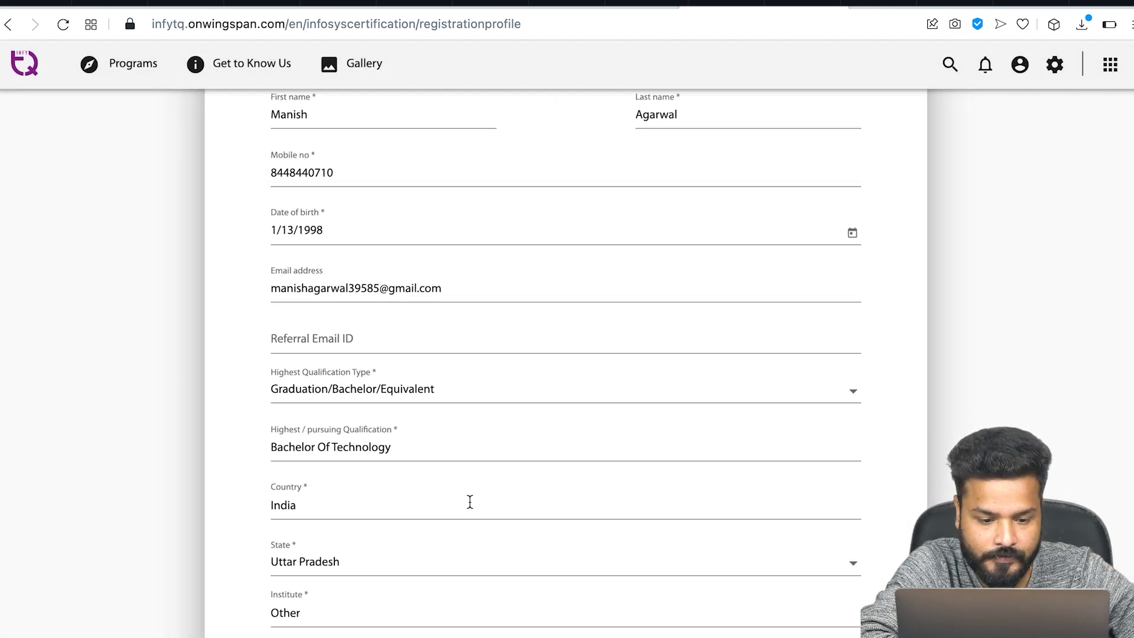
scroll(470, 501, "down", 3)
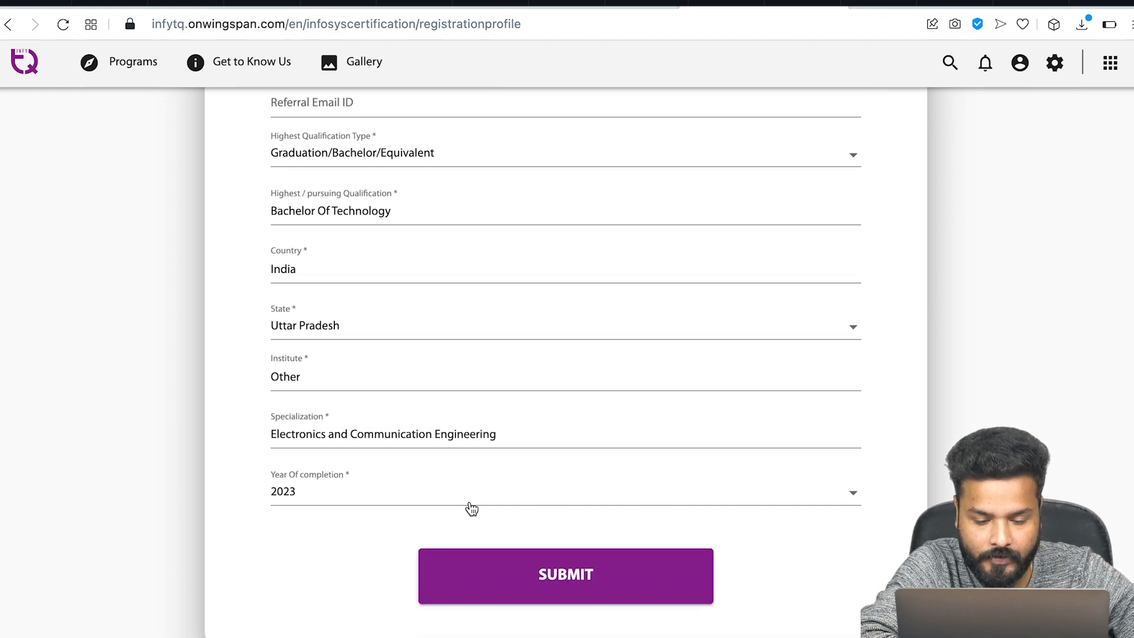
scroll(425, 366, "up", 15)
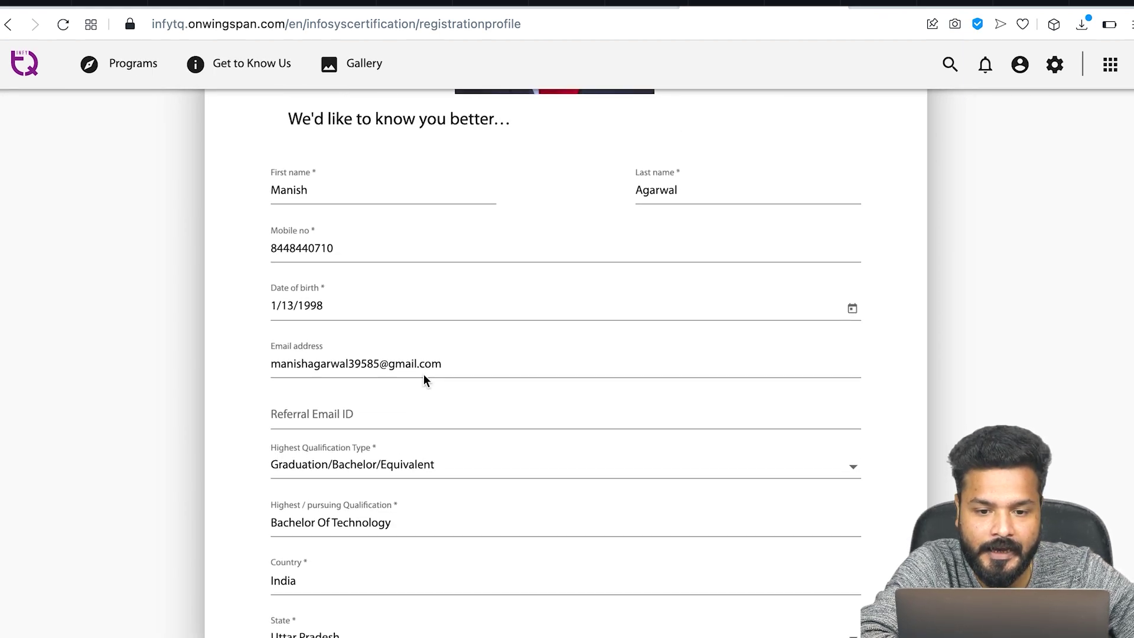
scroll(424, 374, "down", 14)
scroll(461, 449, "down", 1)
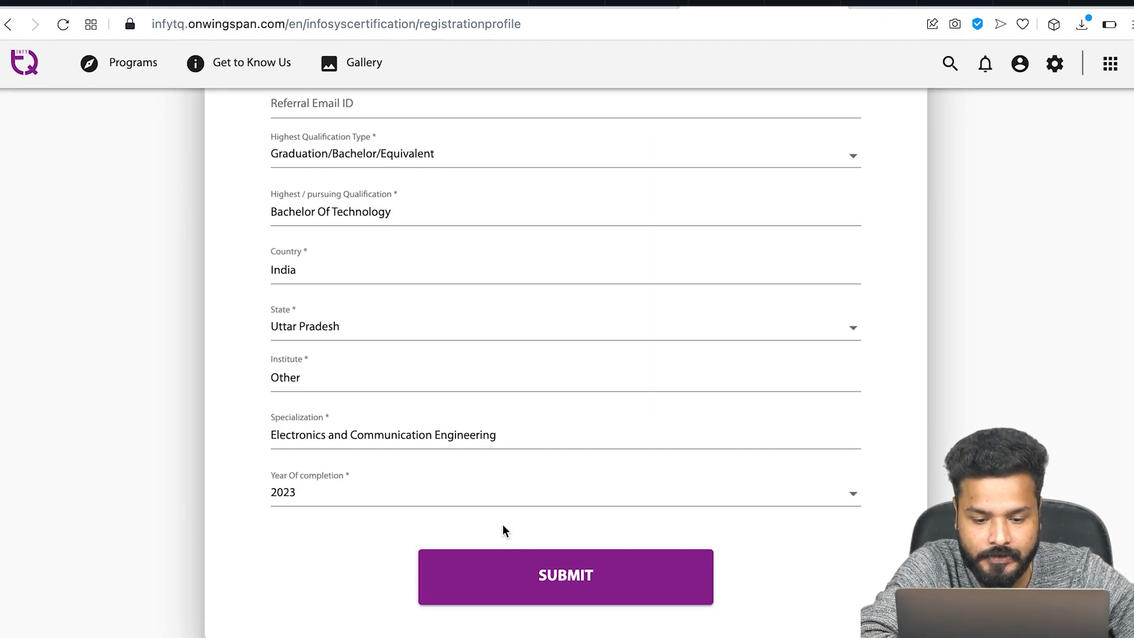
left_click(523, 598)
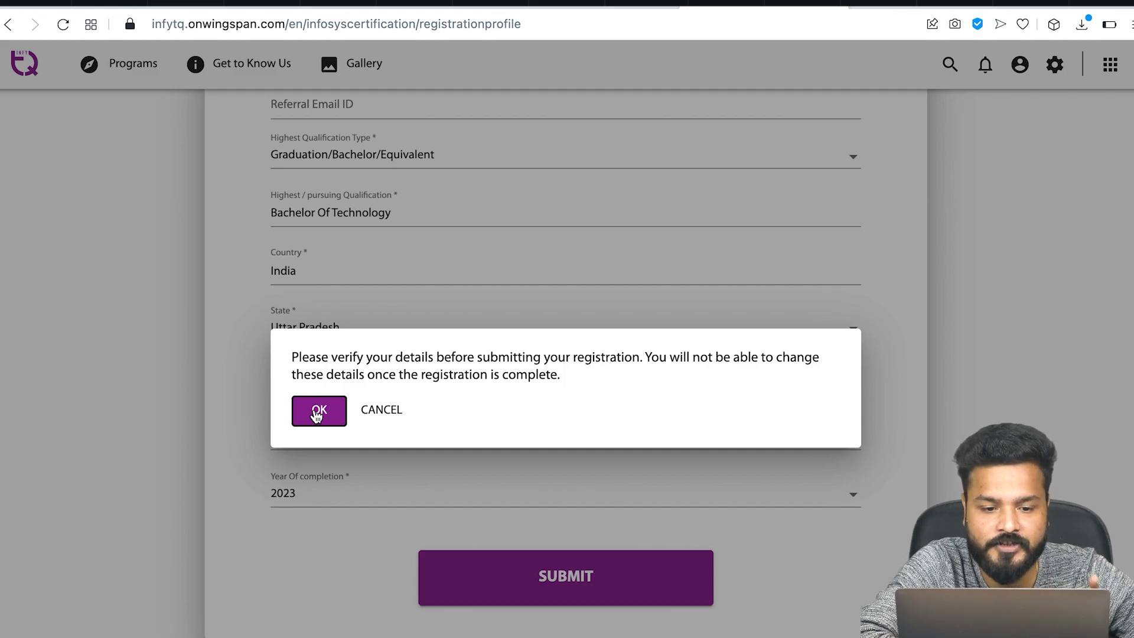
left_click(317, 414)
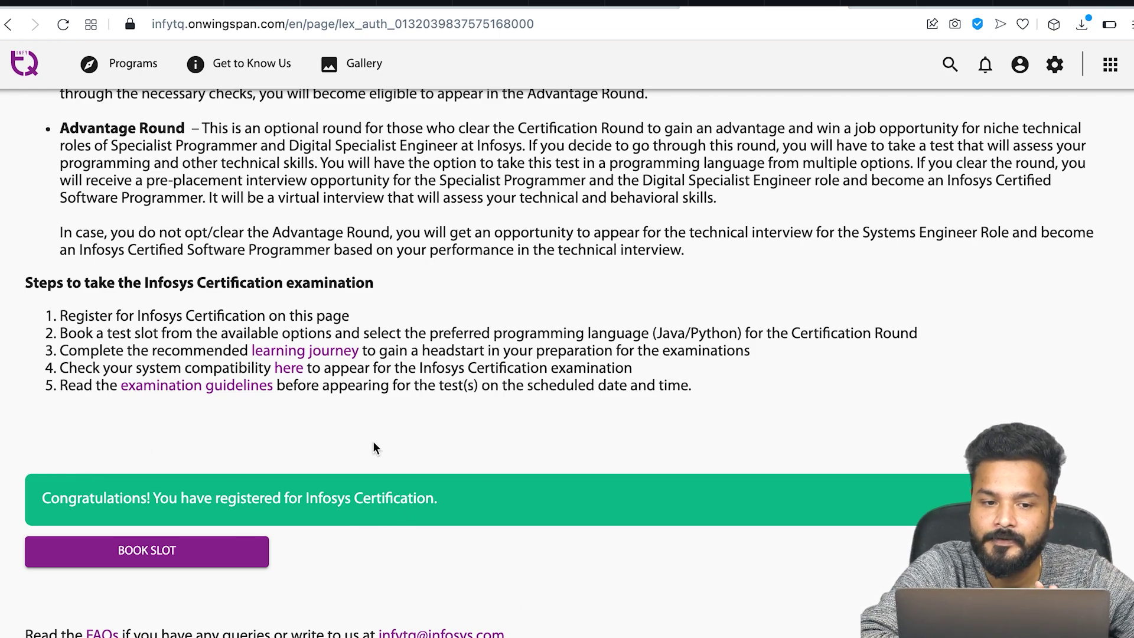
scroll(423, 430, "up", 2)
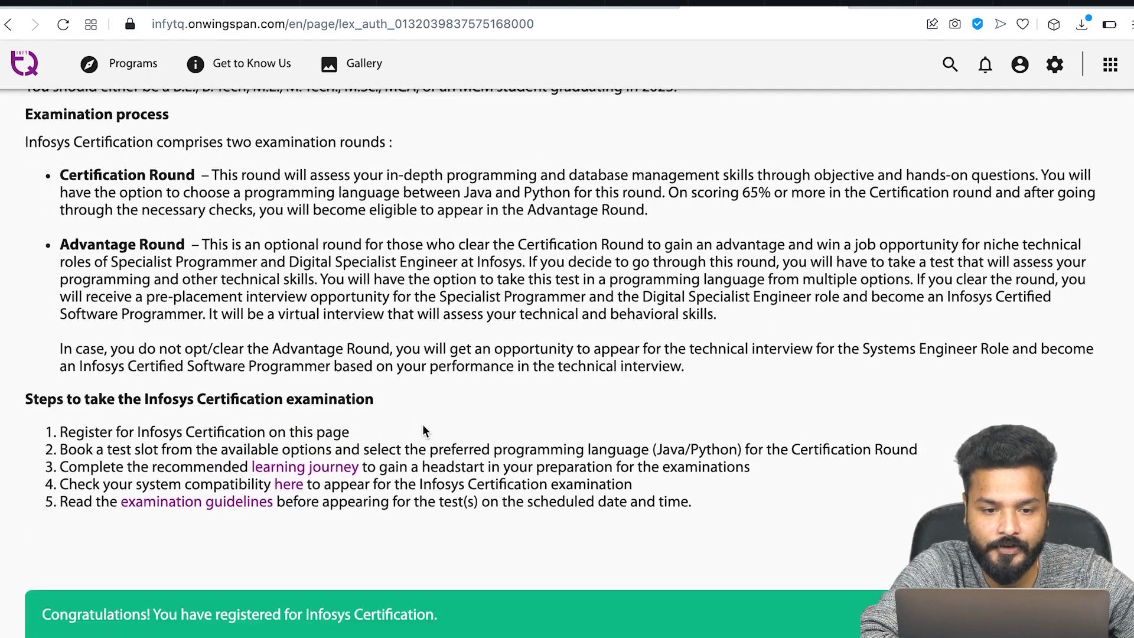
scroll(423, 431, "down", 4)
scroll(420, 461, "up", 1)
scroll(417, 488, "down", 2)
scroll(355, 479, "up", 1)
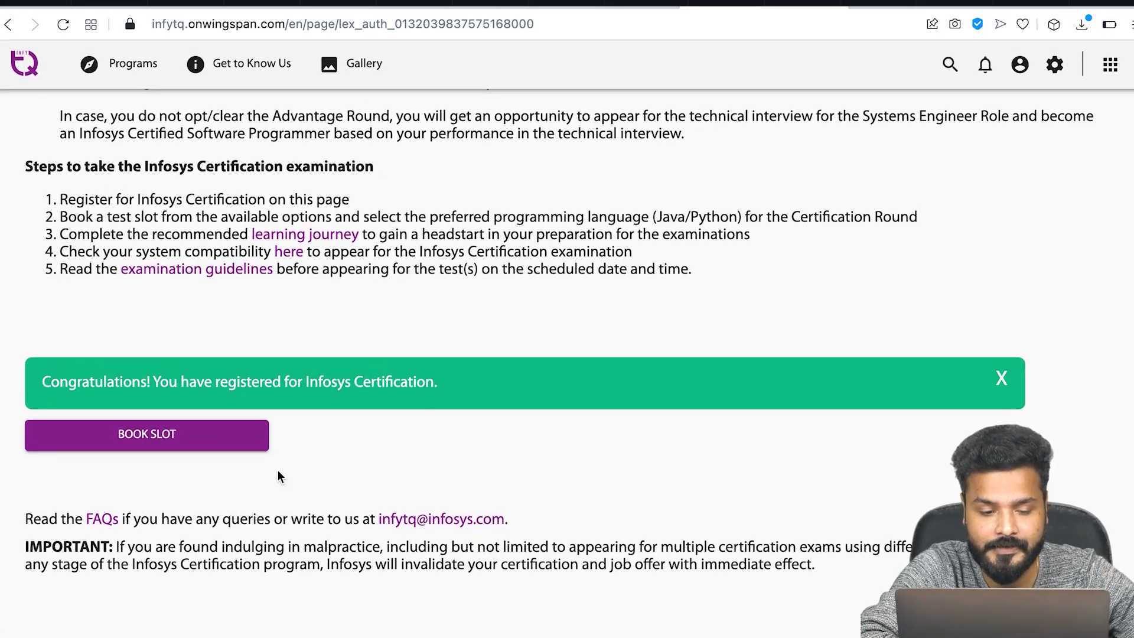
- Choose February 6, 2022 at 10:00 AM as the Java exam slot
left_click(139, 438)
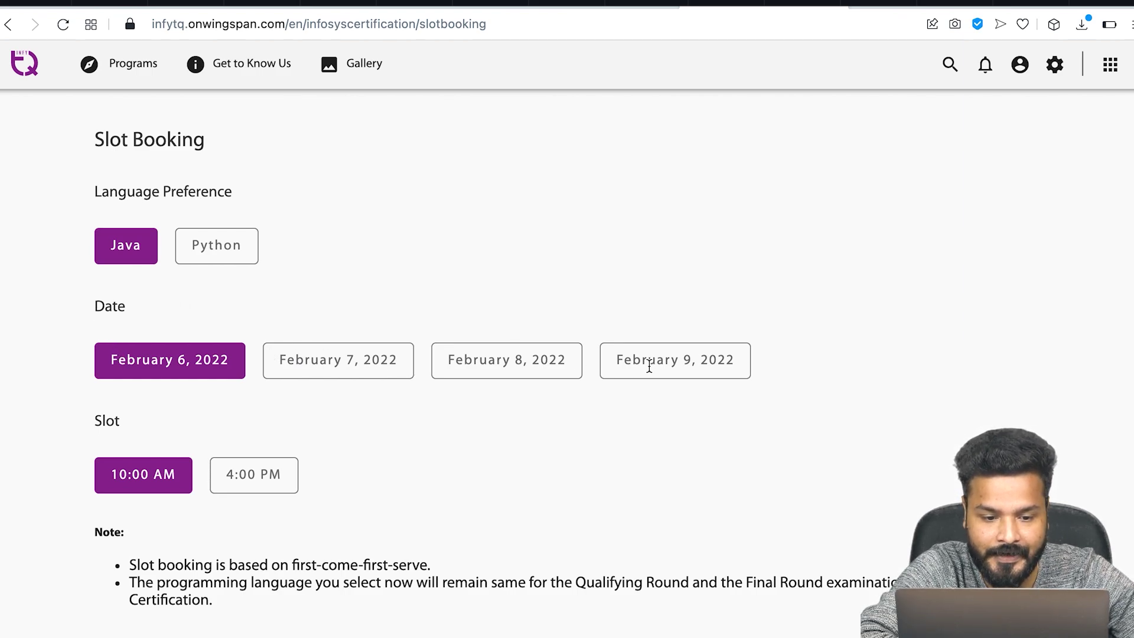
left_click(334, 358)
left_click(513, 362)
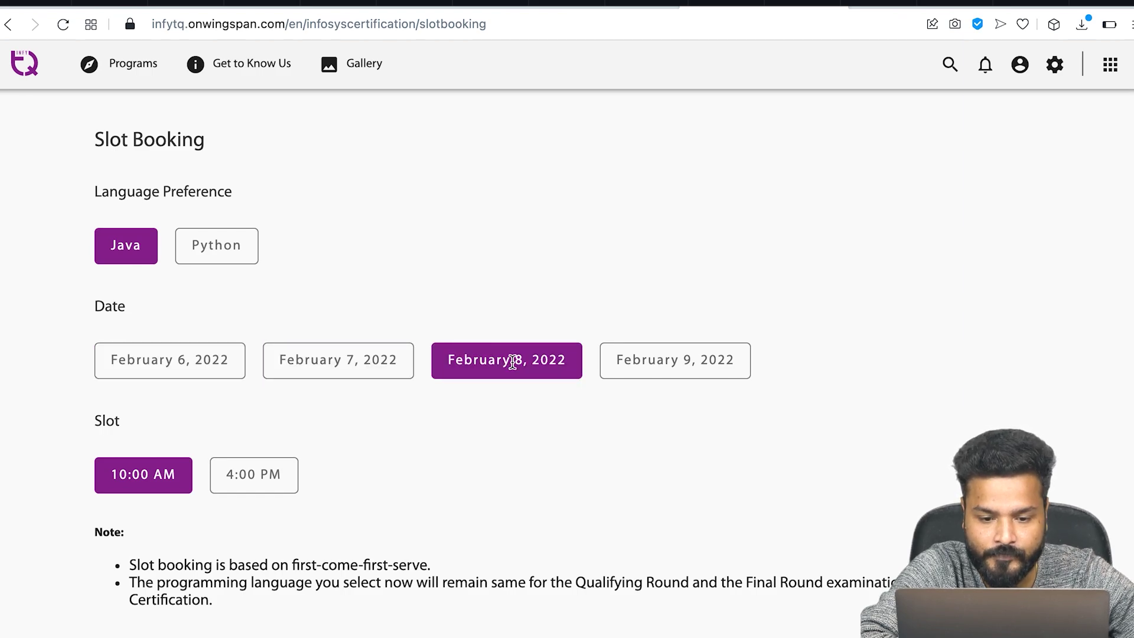
left_click(242, 470)
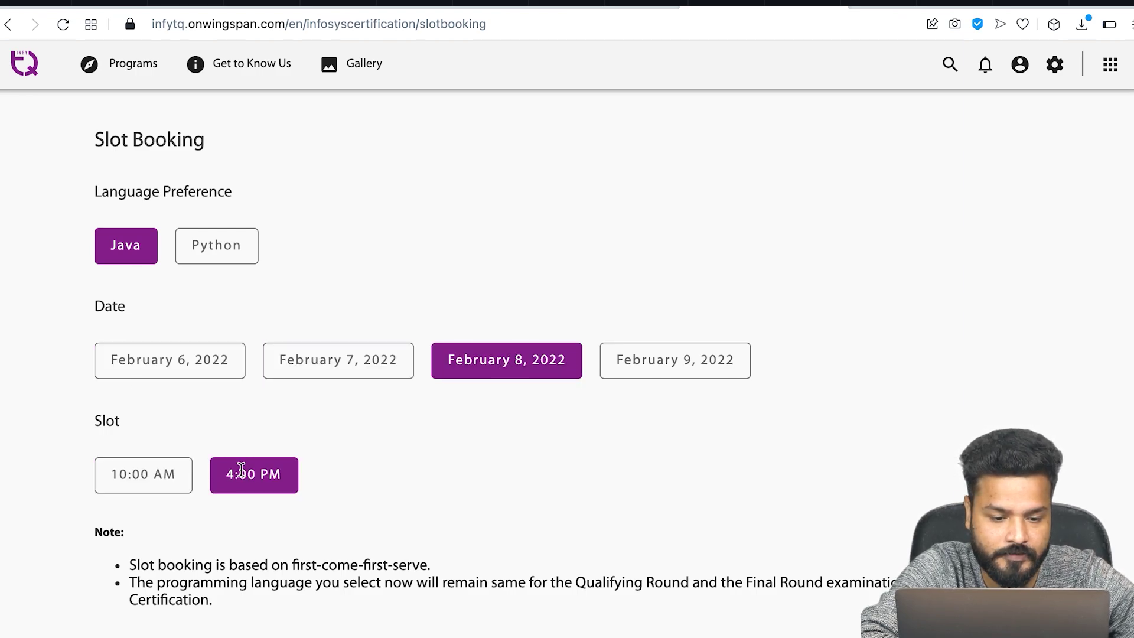
left_click(139, 484)
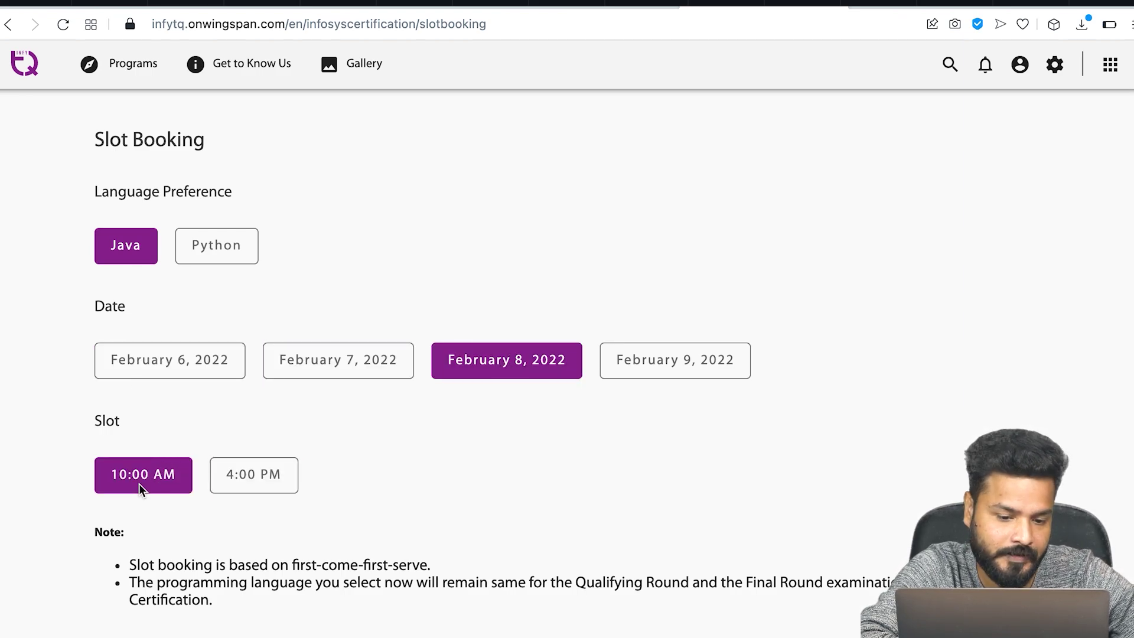
left_click(261, 487)
left_click(160, 359)
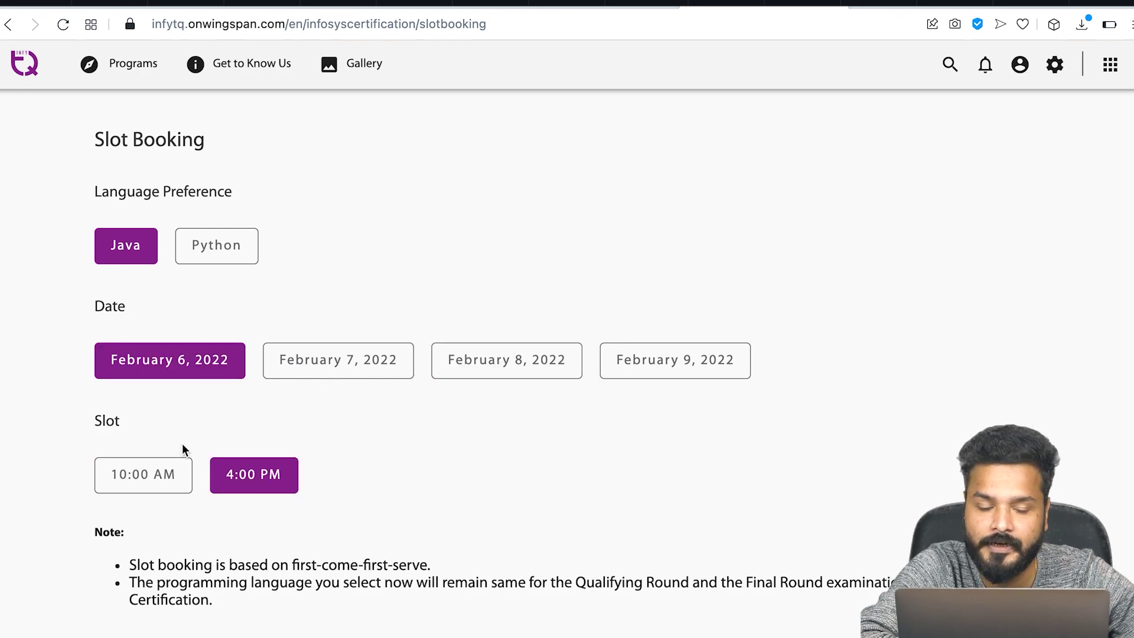
left_click(127, 470)
- Book the chosen slot and confirm the booking preferences
scroll(333, 623, "down", 3)
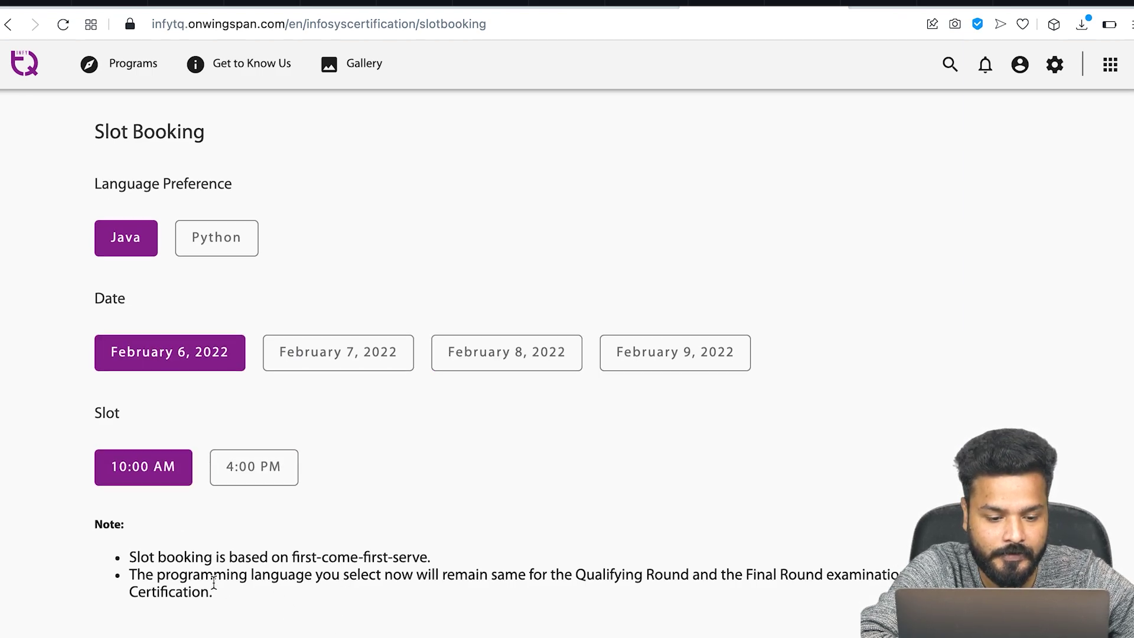
left_click(169, 591)
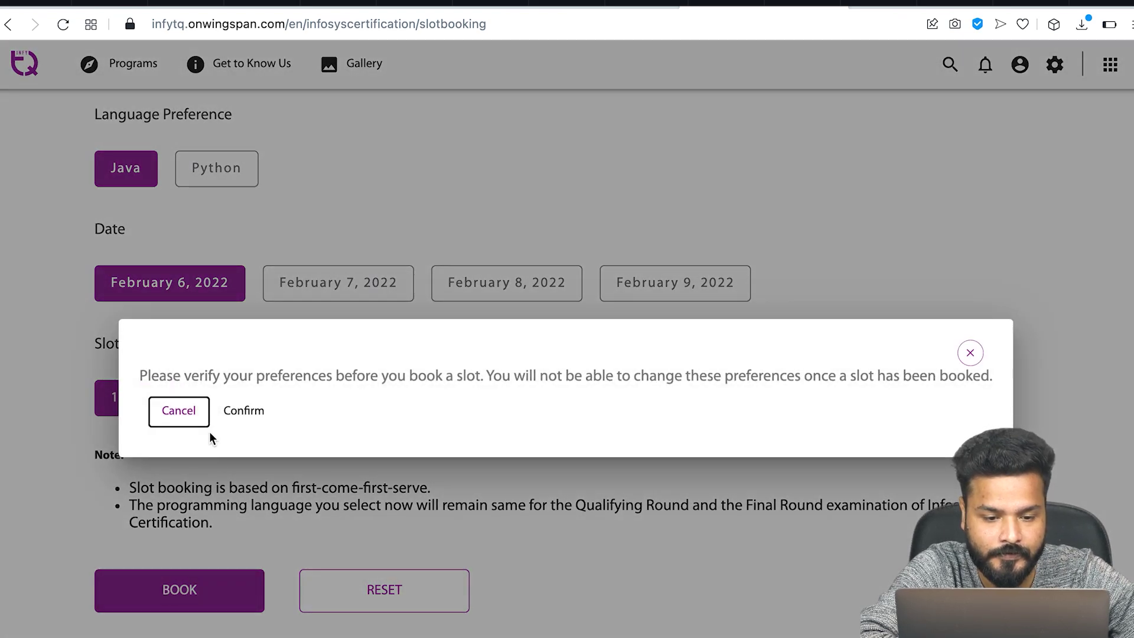
left_click(246, 410)
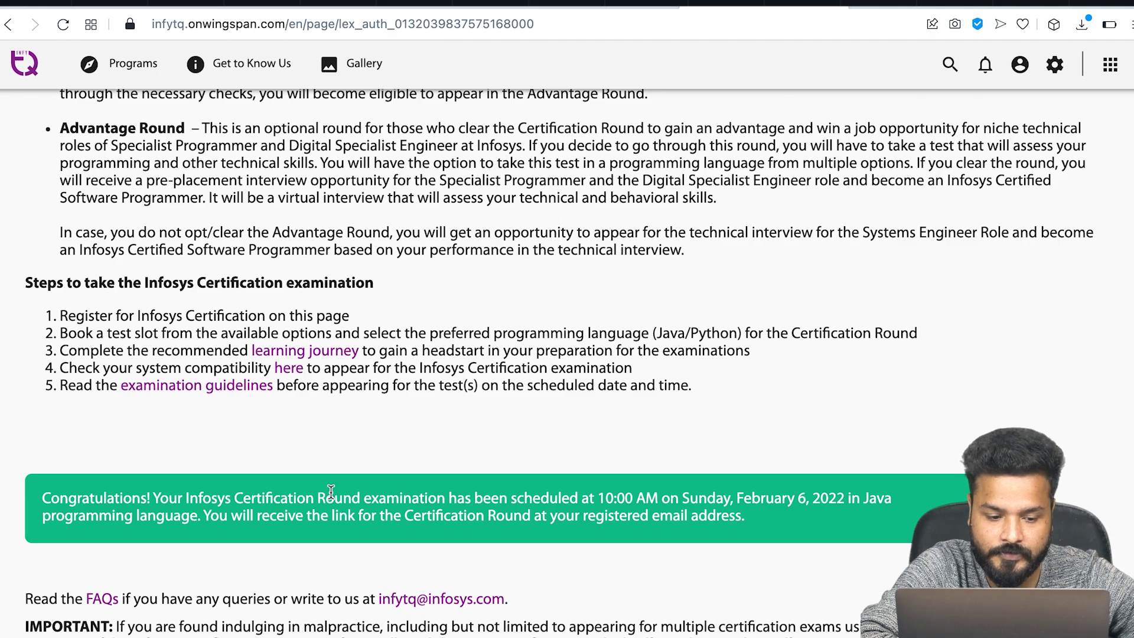
- Select the green exam-scheduled confirmation message, then switch to the Gmail tab
scroll(324, 486, "down", 2)
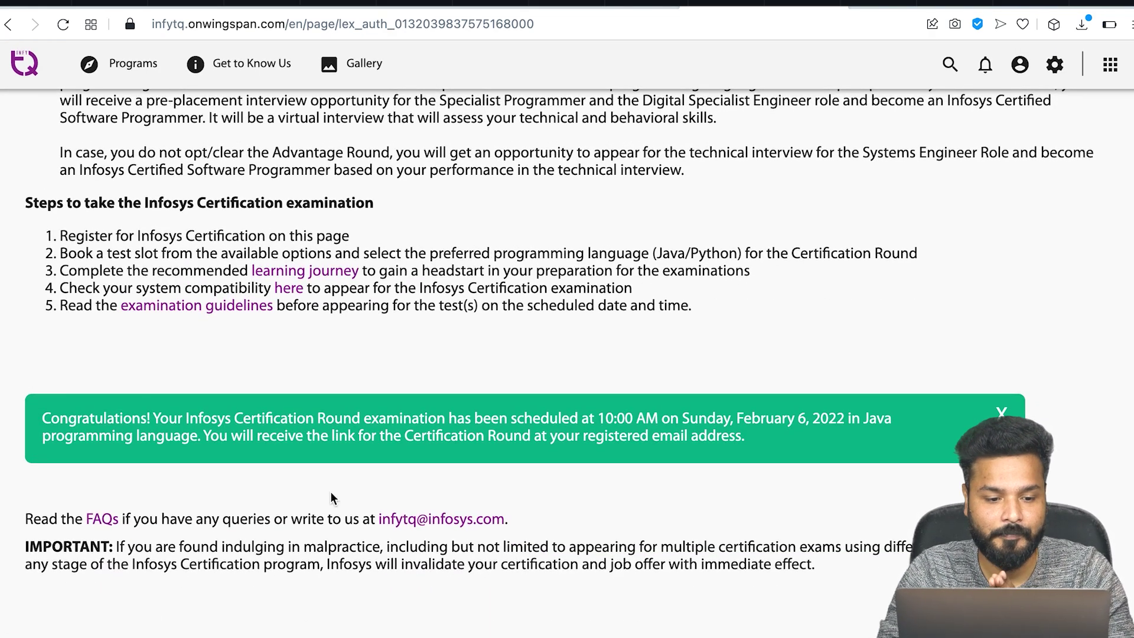
left_click_drag(41, 417, 761, 456)
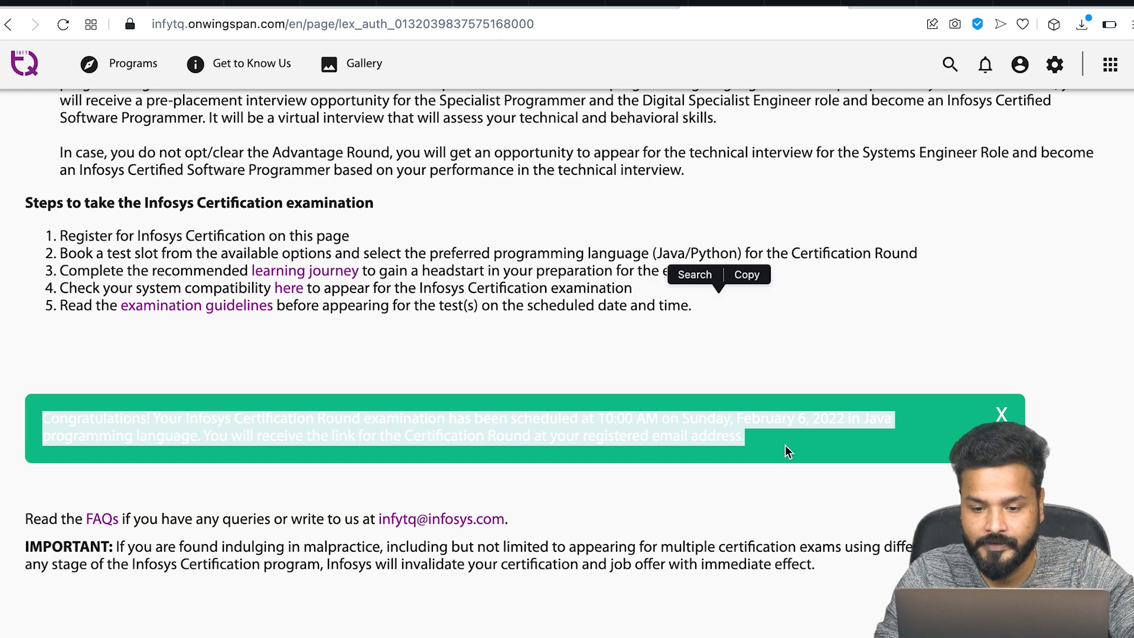
left_click(787, 453)
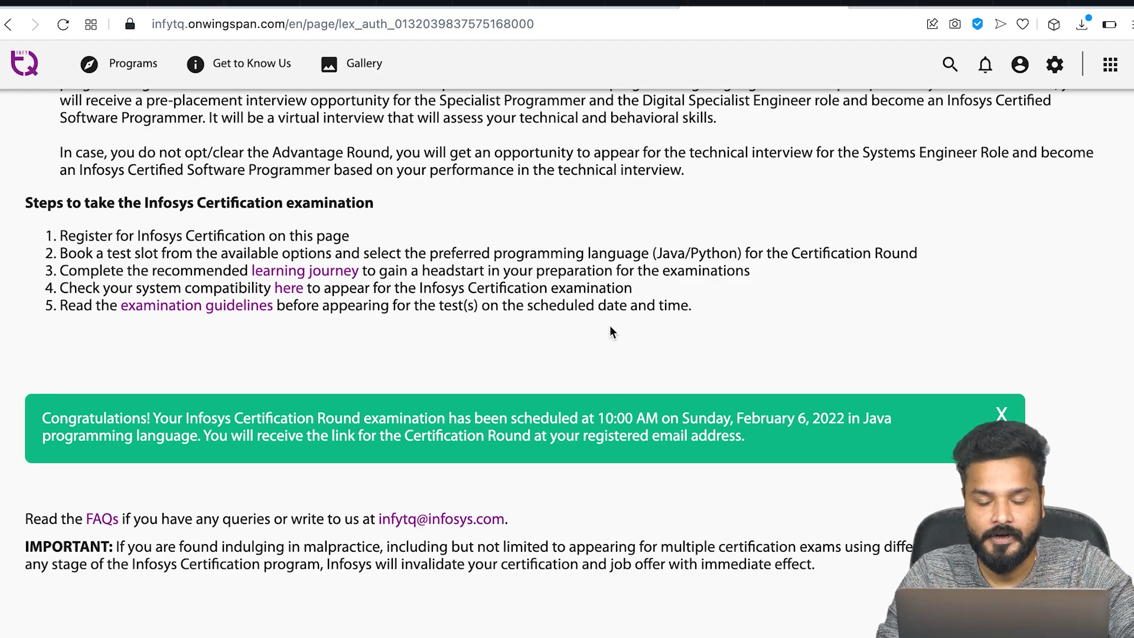
left_click(591, 4)
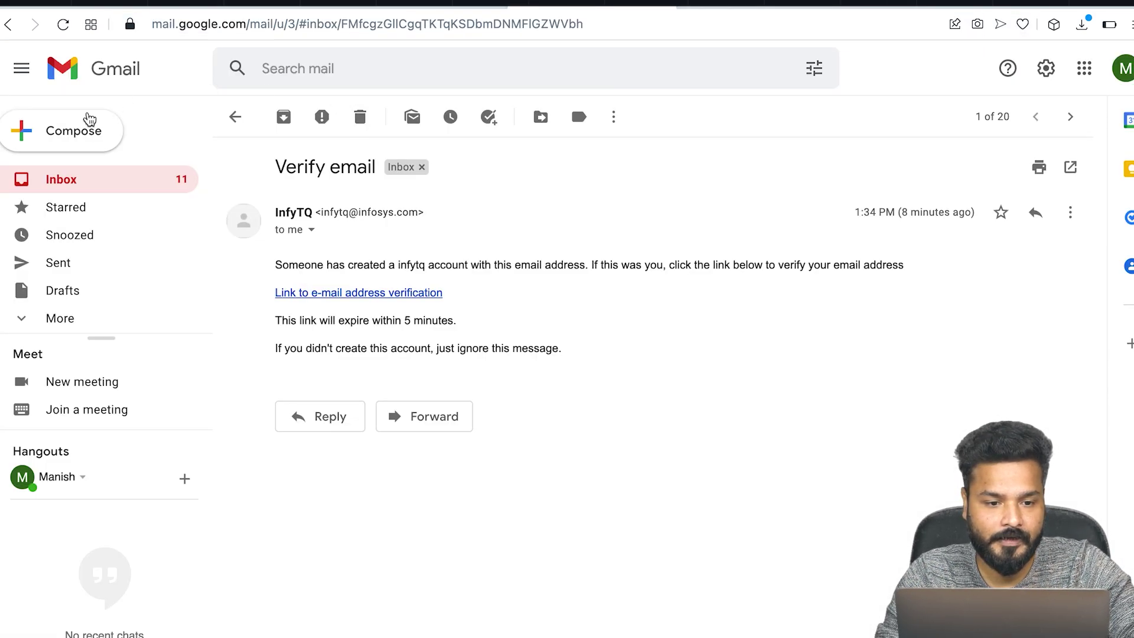
- Return to the Gmail inbox, reload it, and check the Social, Primary and Promotions categories
left_click(236, 117)
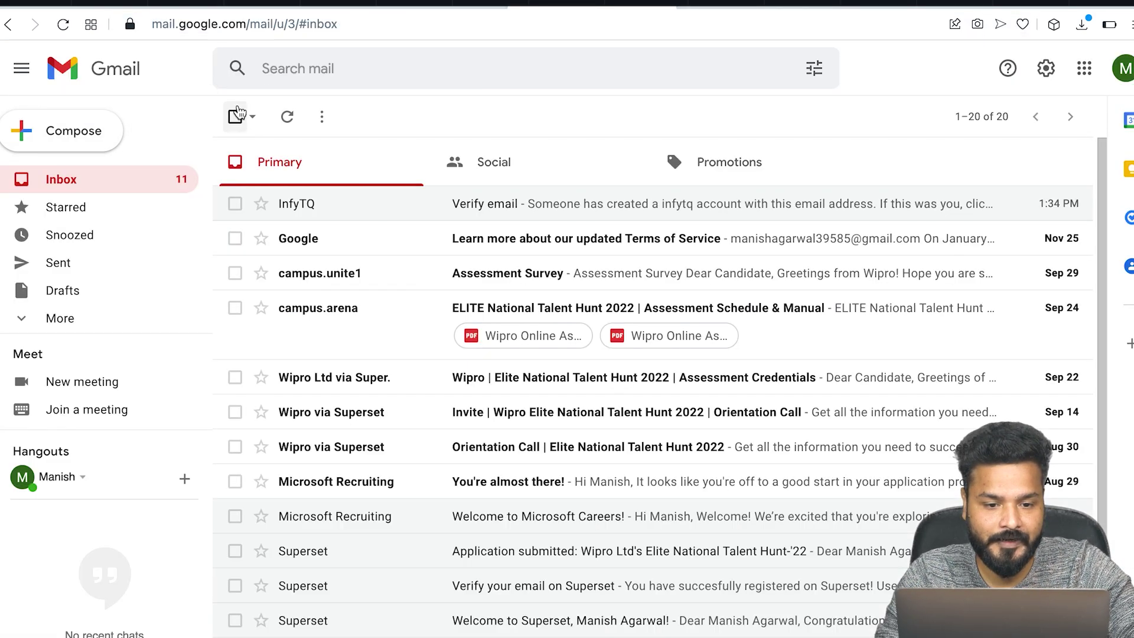
left_click(62, 24)
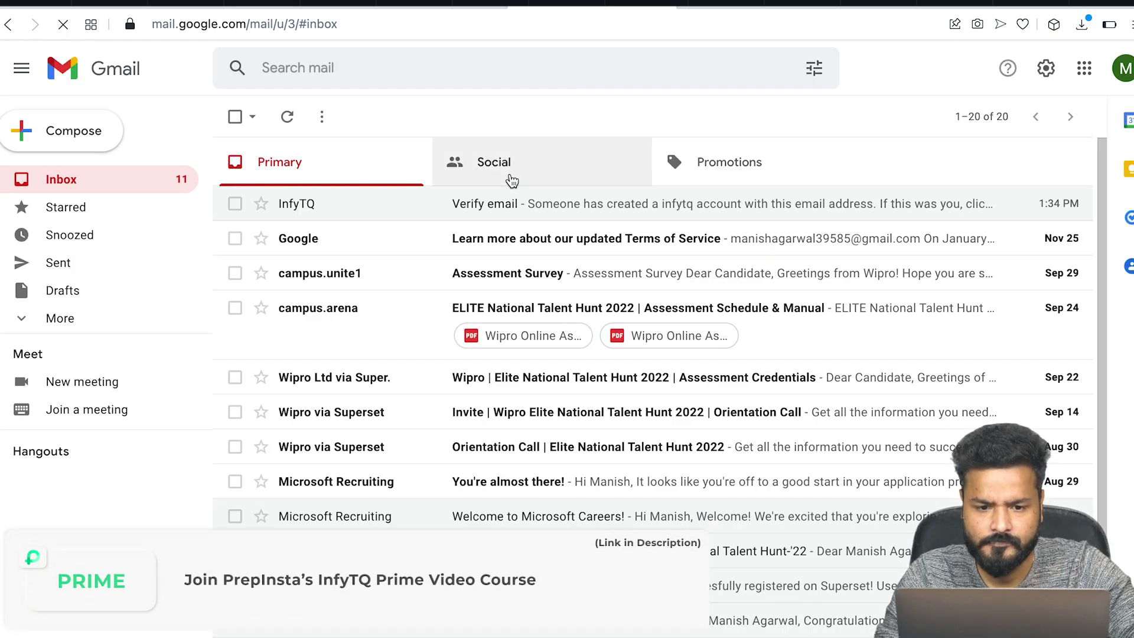
left_click(507, 176)
left_click(318, 166)
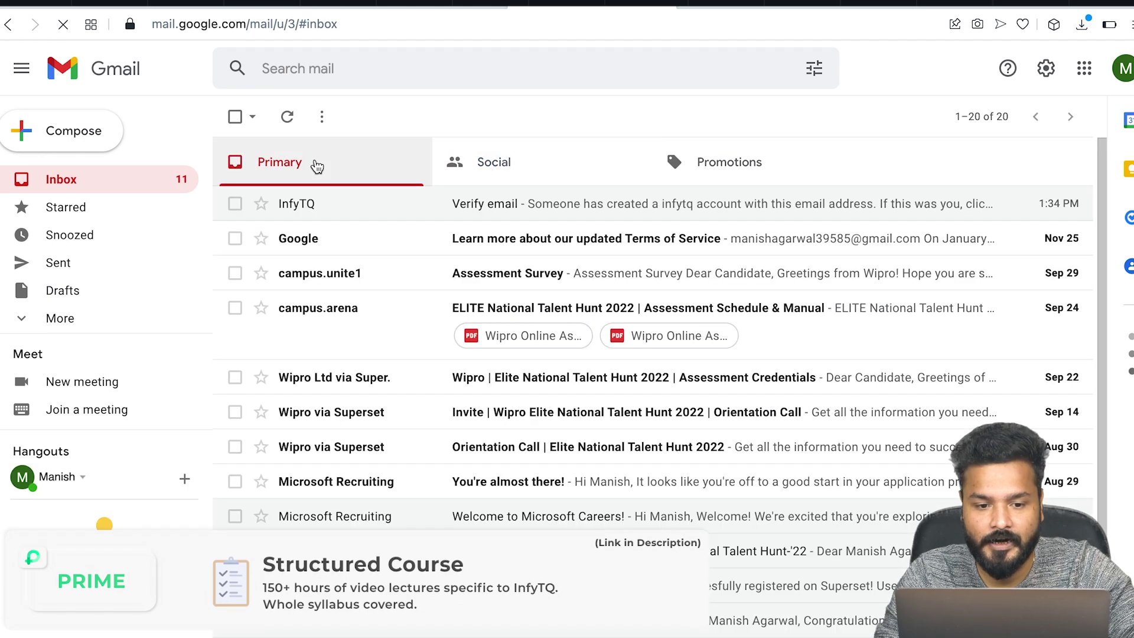
left_click(709, 156)
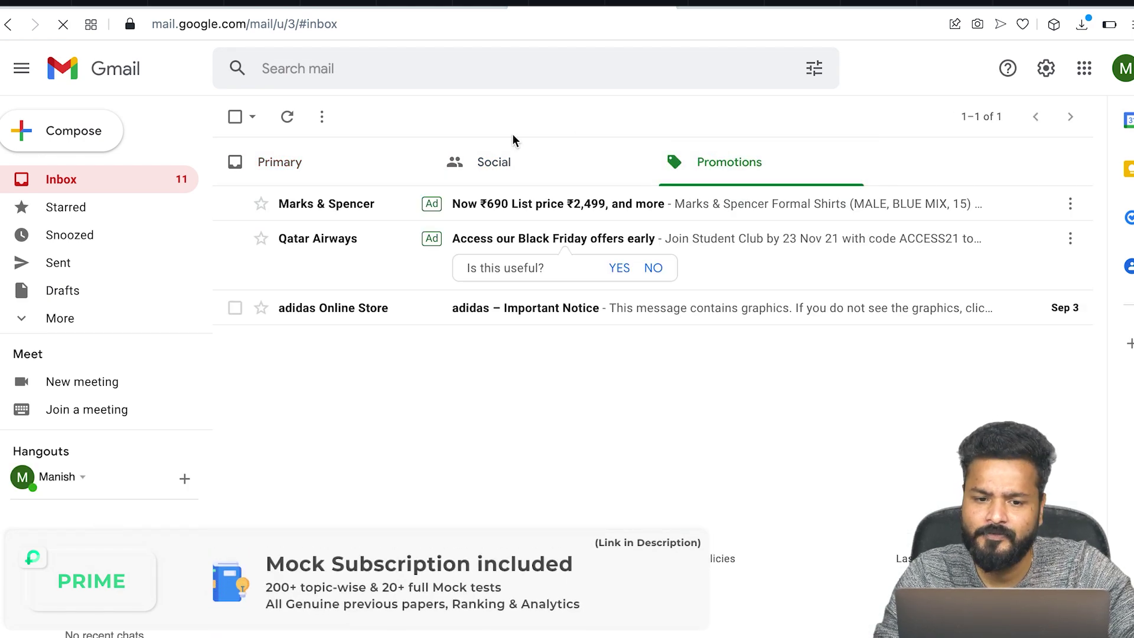
left_click(497, 160)
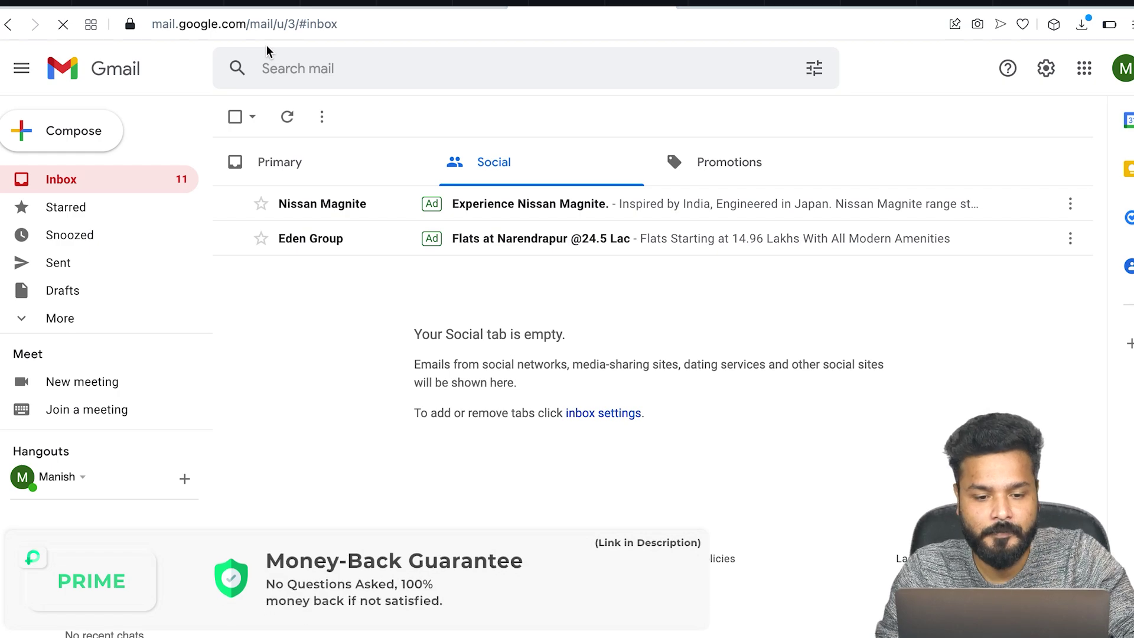
key("super+Tab")
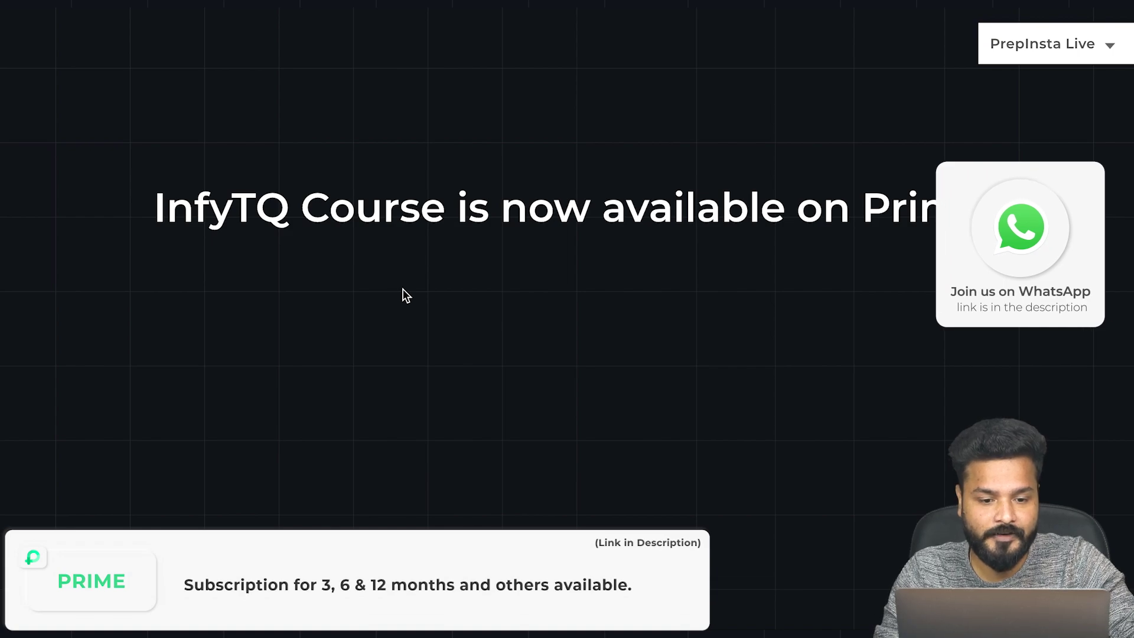
- Scroll through PrepInsta Prime's InfyTQ Syllabus page, then move to the PrepInsta Prime home page
key("super+Tab")
scroll(343, 391, "down", 10)
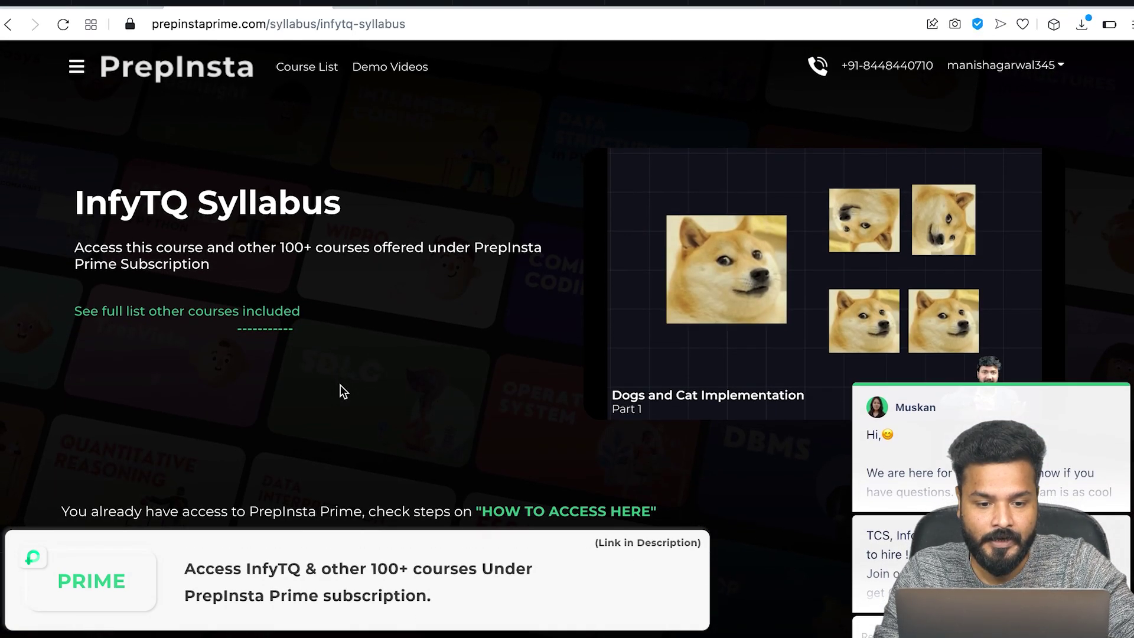
scroll(341, 387, "down", 15)
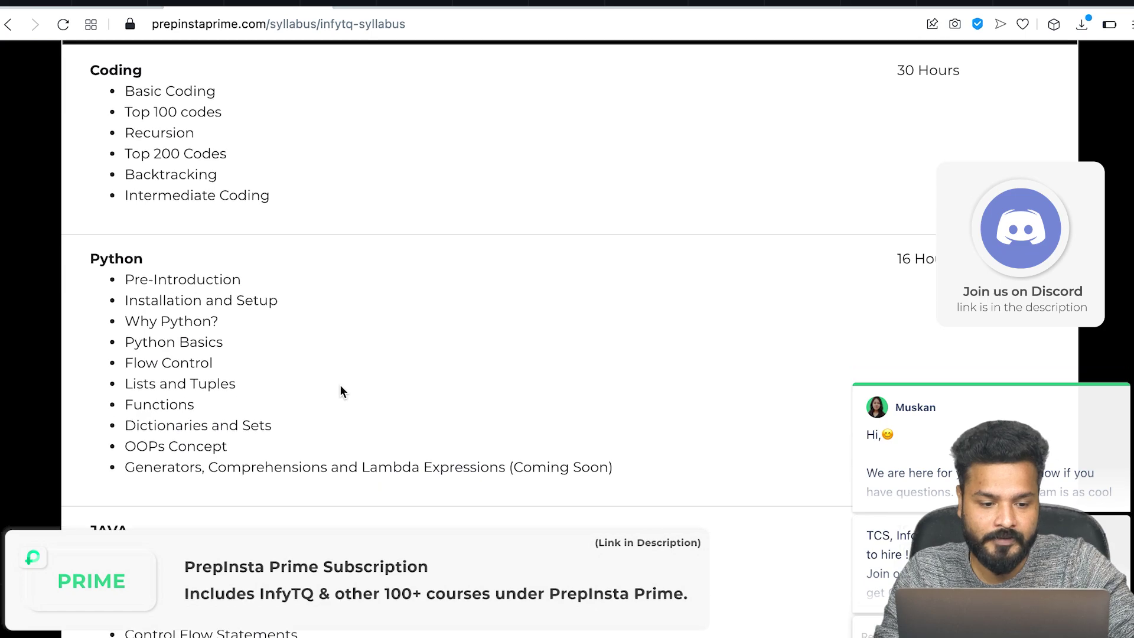
scroll(341, 391, "down", 15)
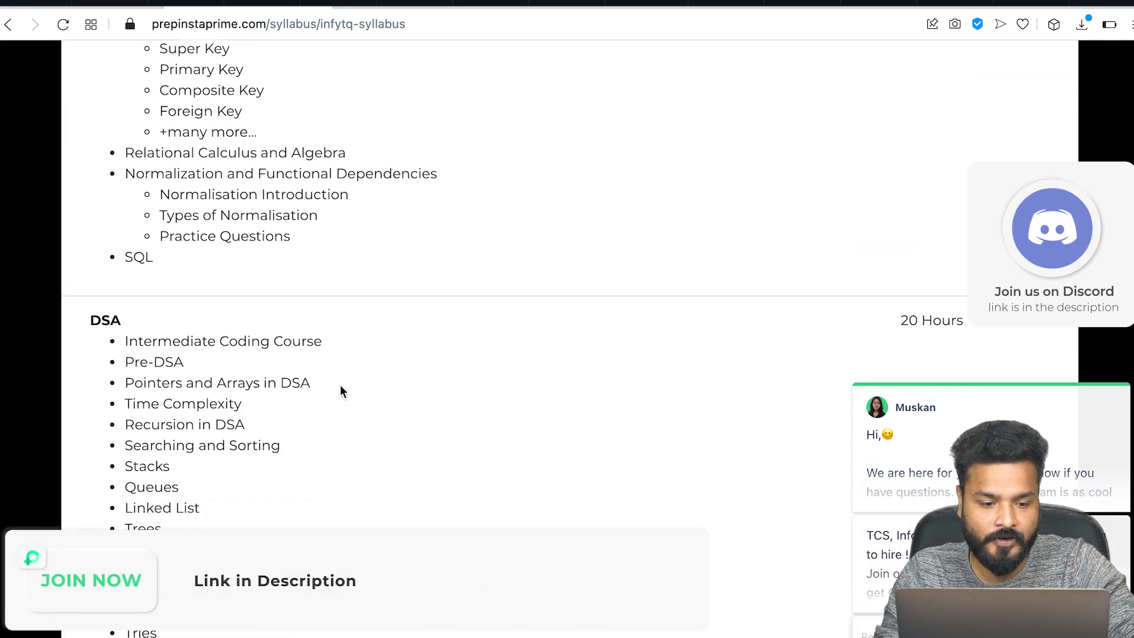
scroll(342, 392, "down", 2)
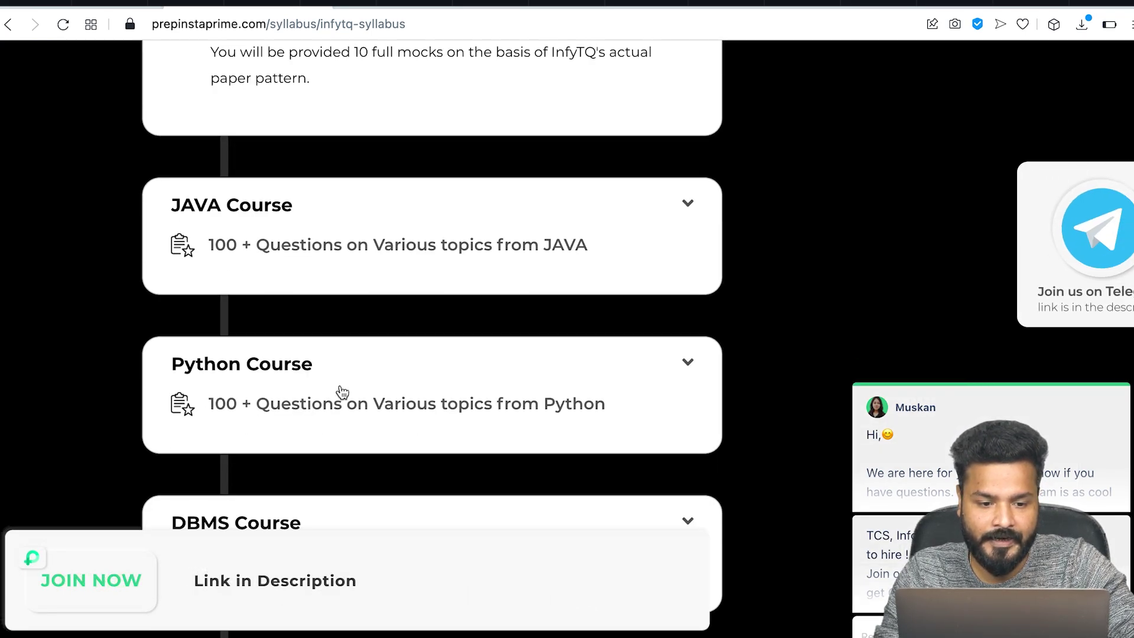
scroll(342, 392, "up", 4)
scroll(342, 392, "down", 12)
scroll(342, 392, "down", 3)
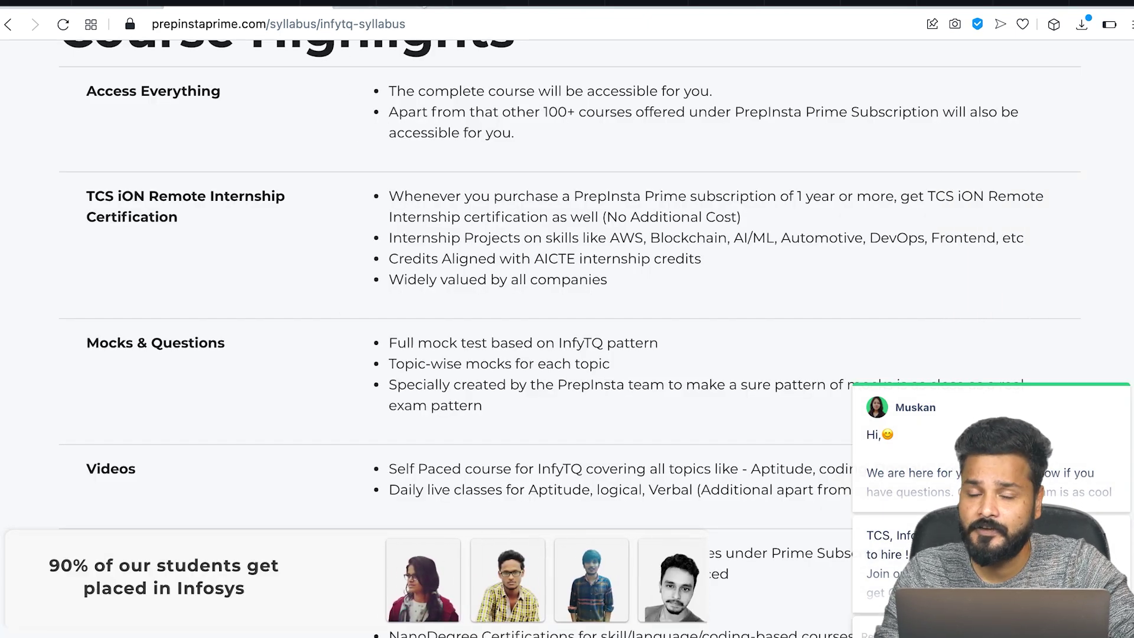
key("ctrl+Tab")
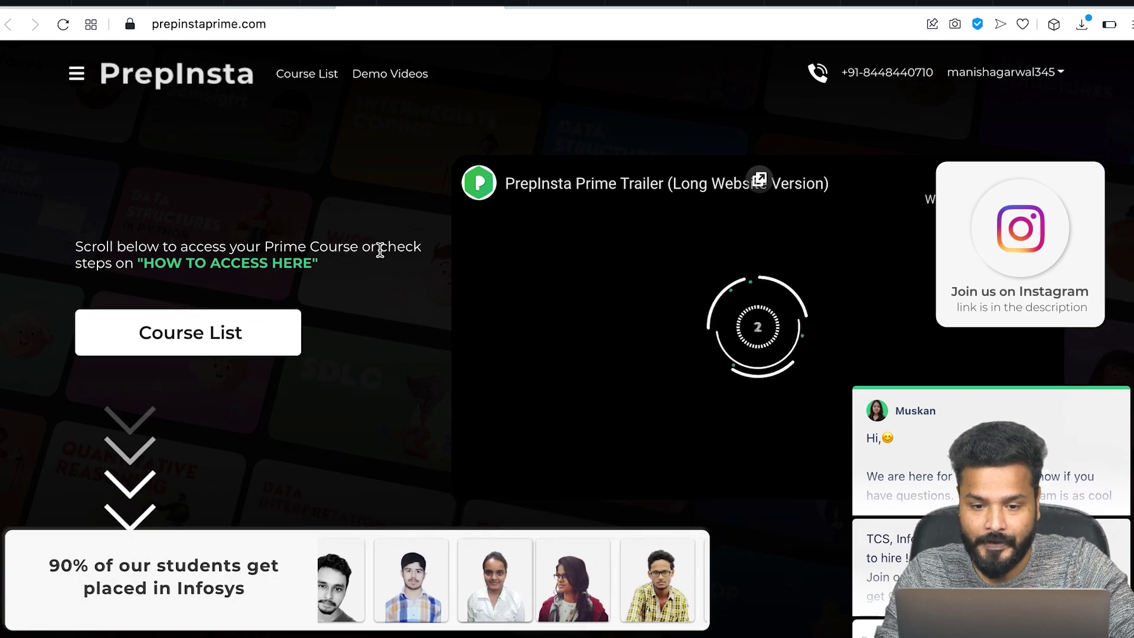